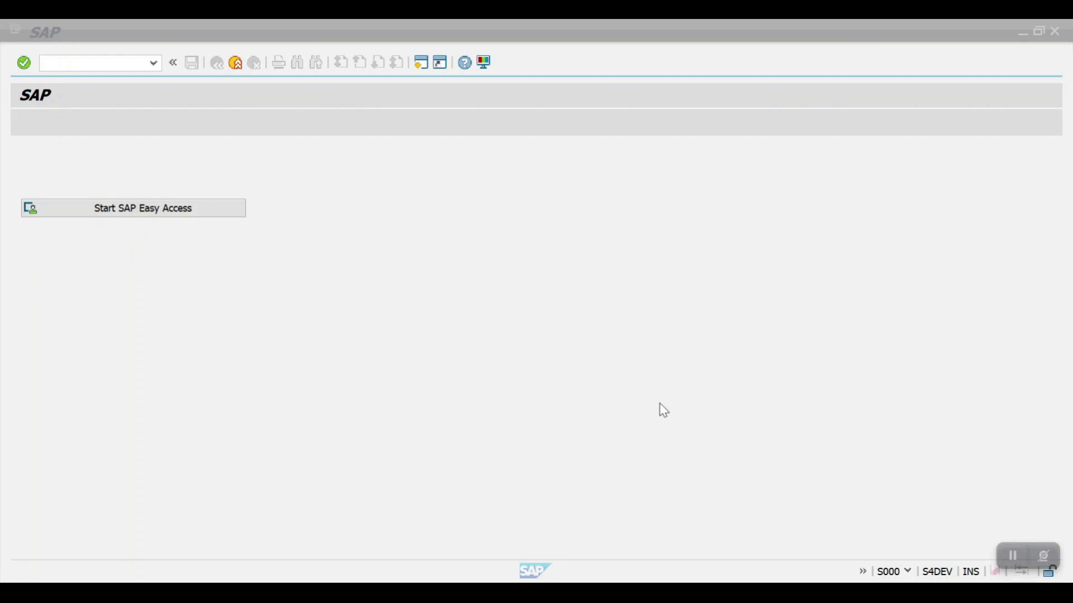
Reset the session, start SPRO and open the SAP Reference IMG.
left_click(101, 66)
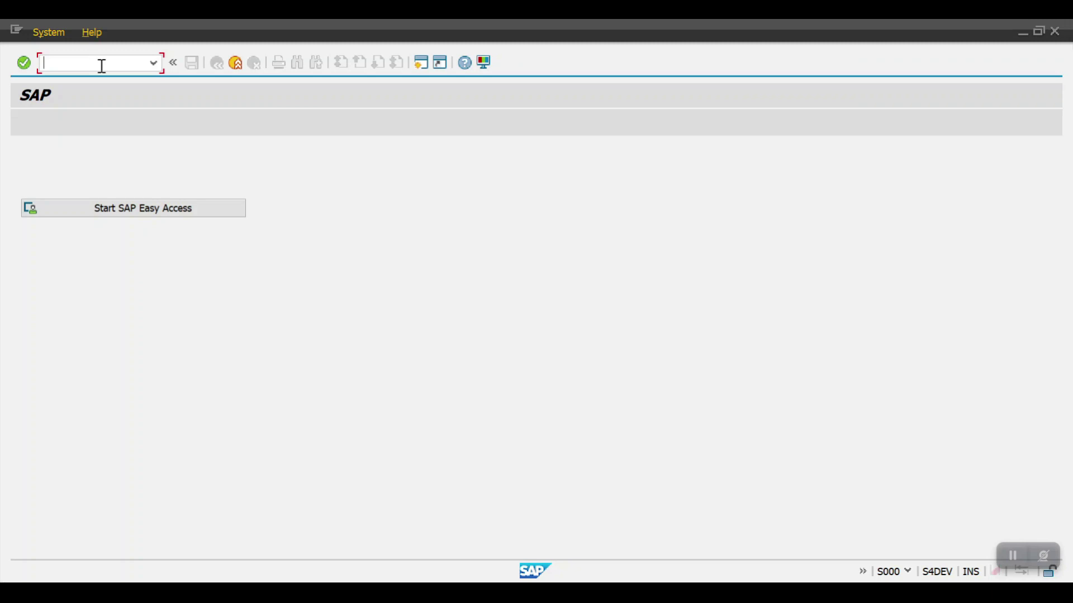
type("/n")
key("Return")
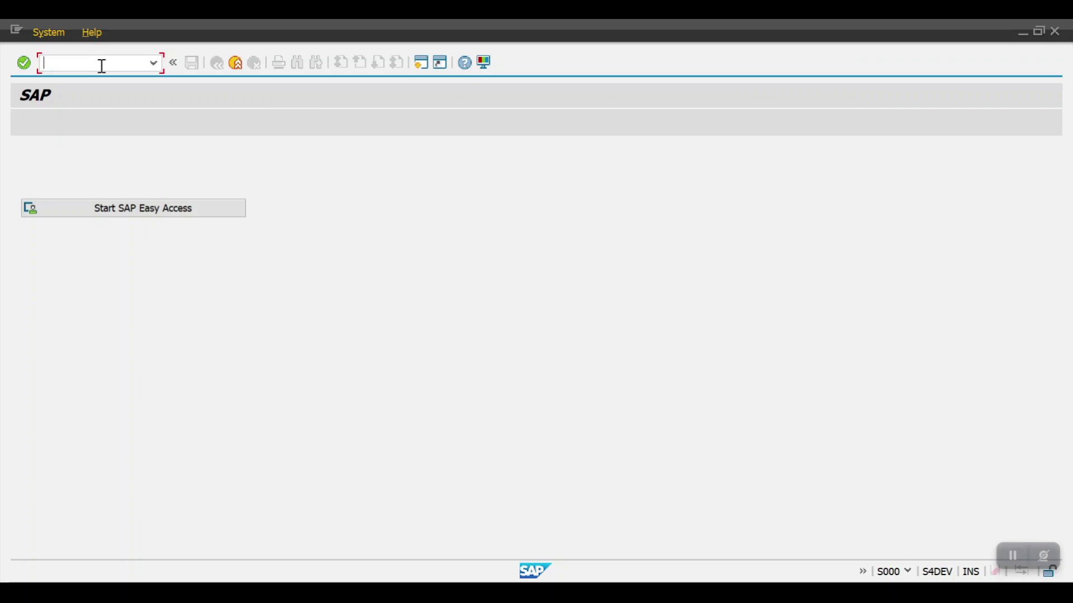
type("spro")
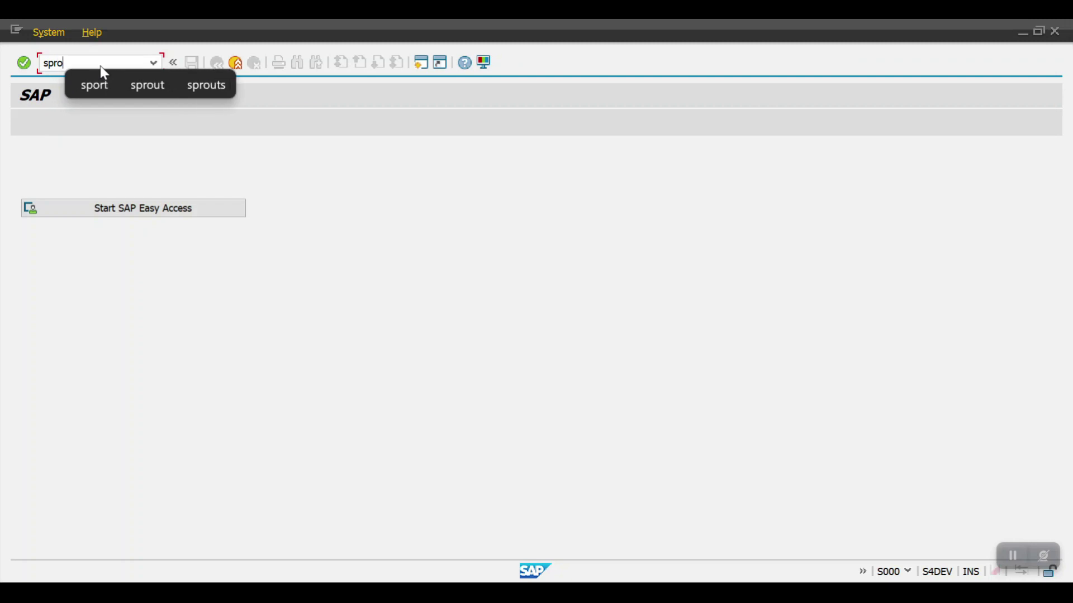
key("Return")
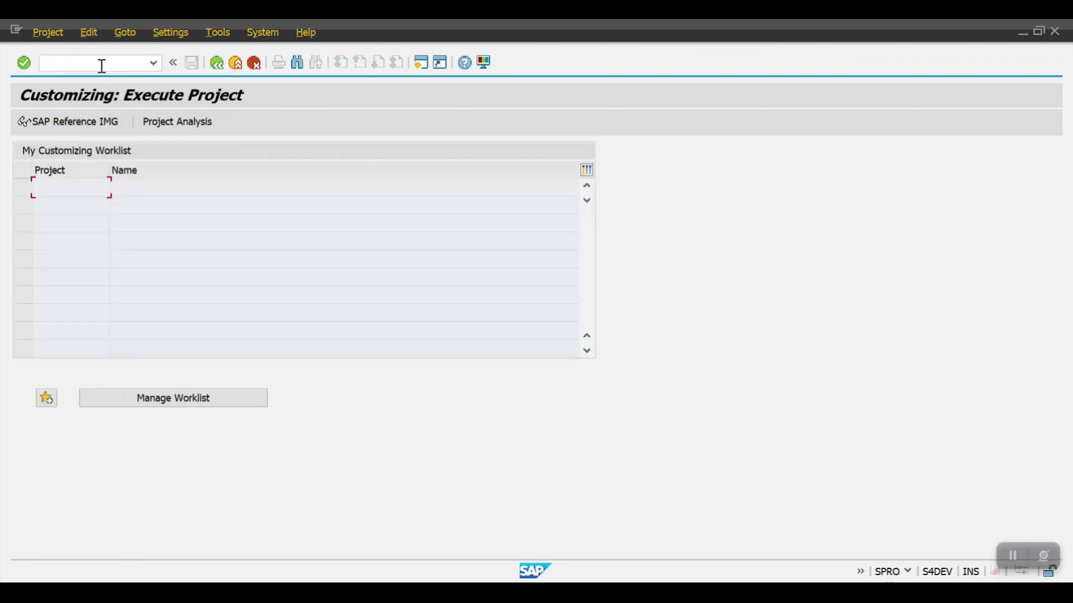
left_click(88, 124)
Expand Financial Accounting > General Ledger Accounting > Business Transactions > Document Splitting to its activities.
left_click(135, 242)
key("Down")
key("Down")
key("Down")
key("Down")
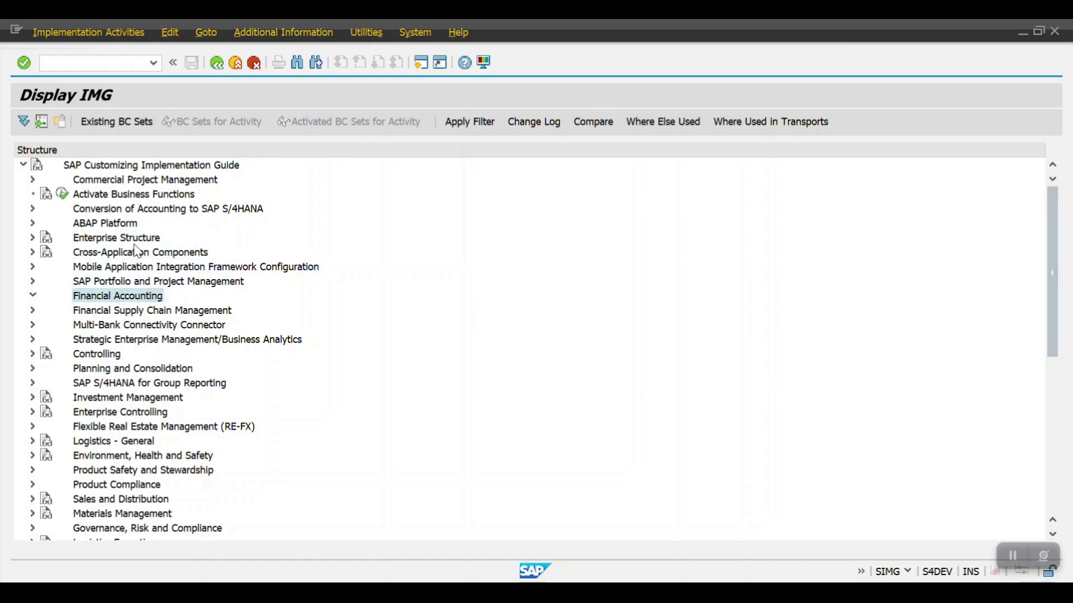
key("Right")
key("Down")
key("Down")
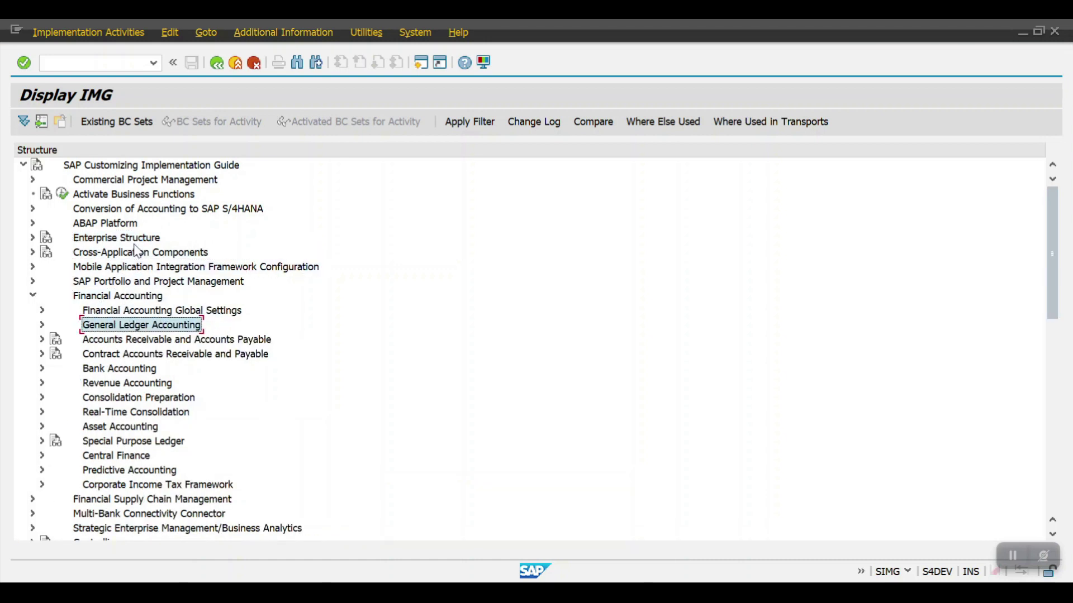
key("Right")
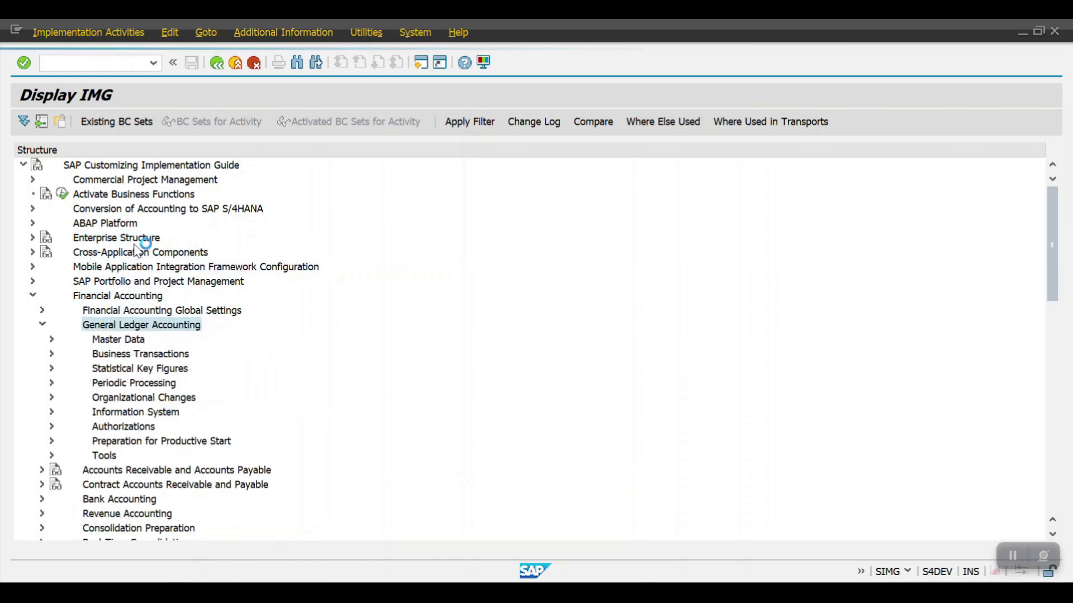
key("Down")
key("Down")
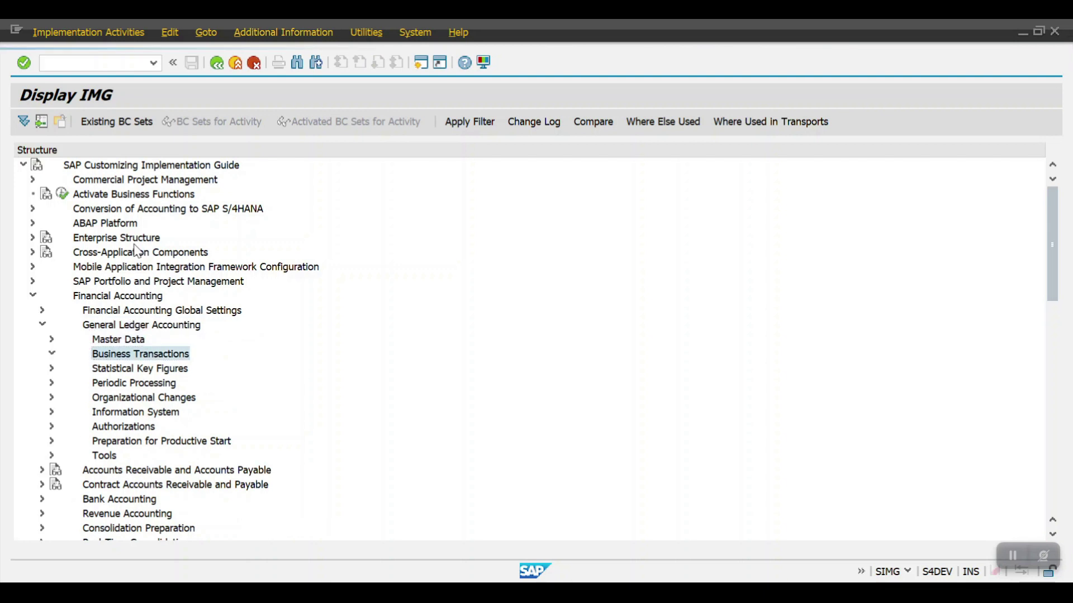
key("Right")
key("Down")
key("Down")
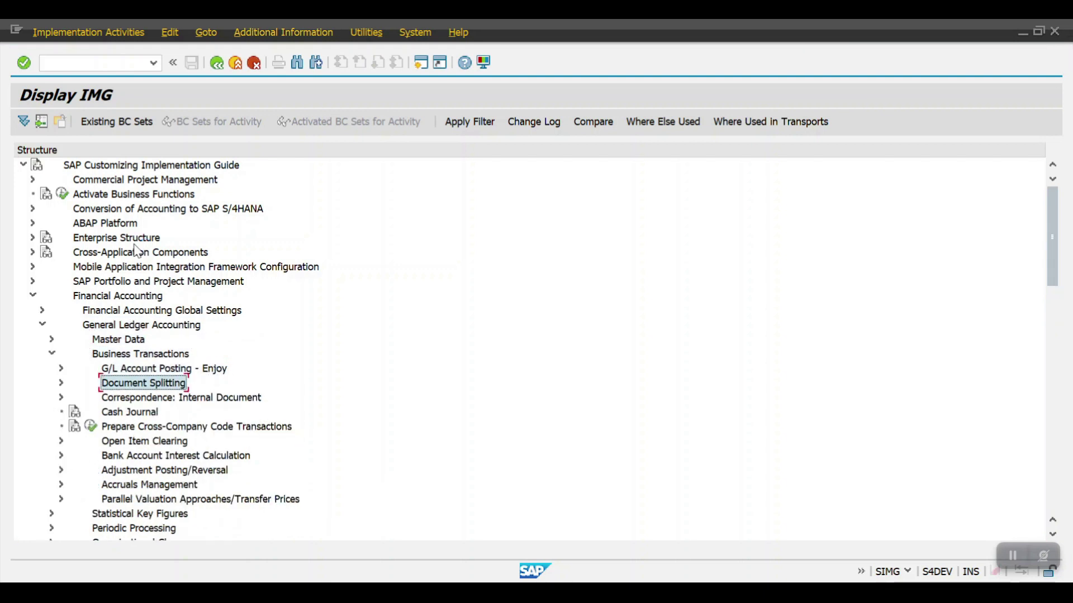
key("Right")
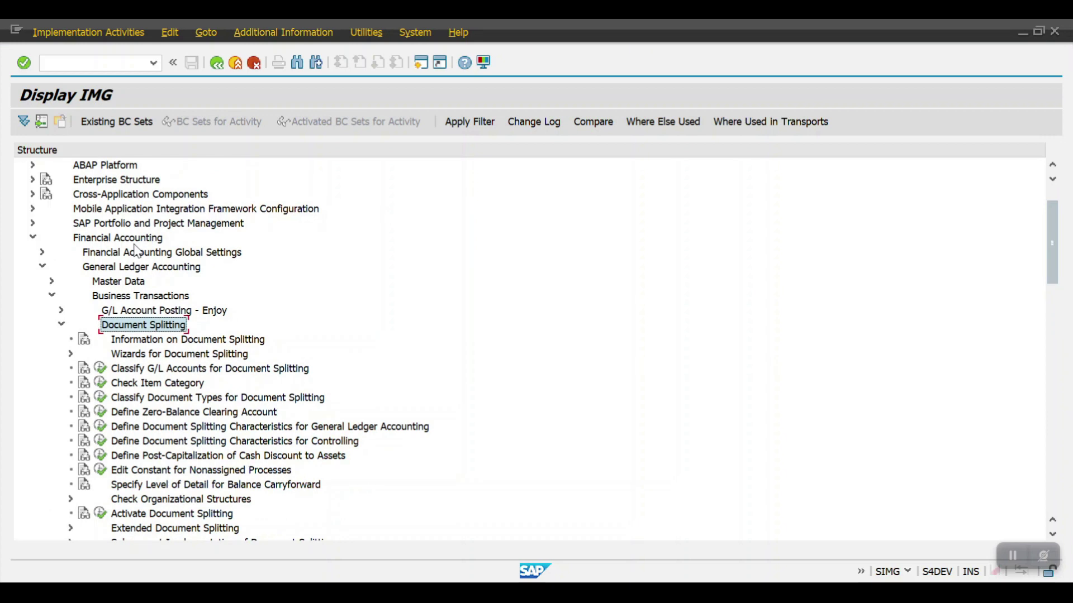
key("Down")
key("Down")
key("Down")
key("Down")
key("Down")
key("Down")
key("Down")
key("Down")
key("Down")
key("Down")
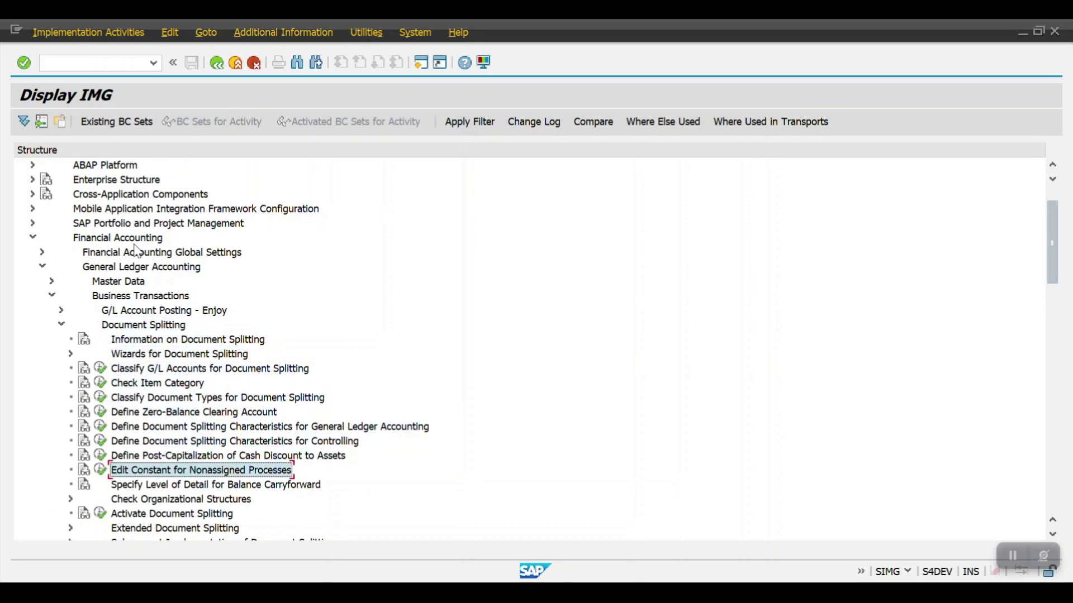
key("Up")
key("Up")
key("Up")
key("Up")
key("Up")
key("Up")
key("Up")
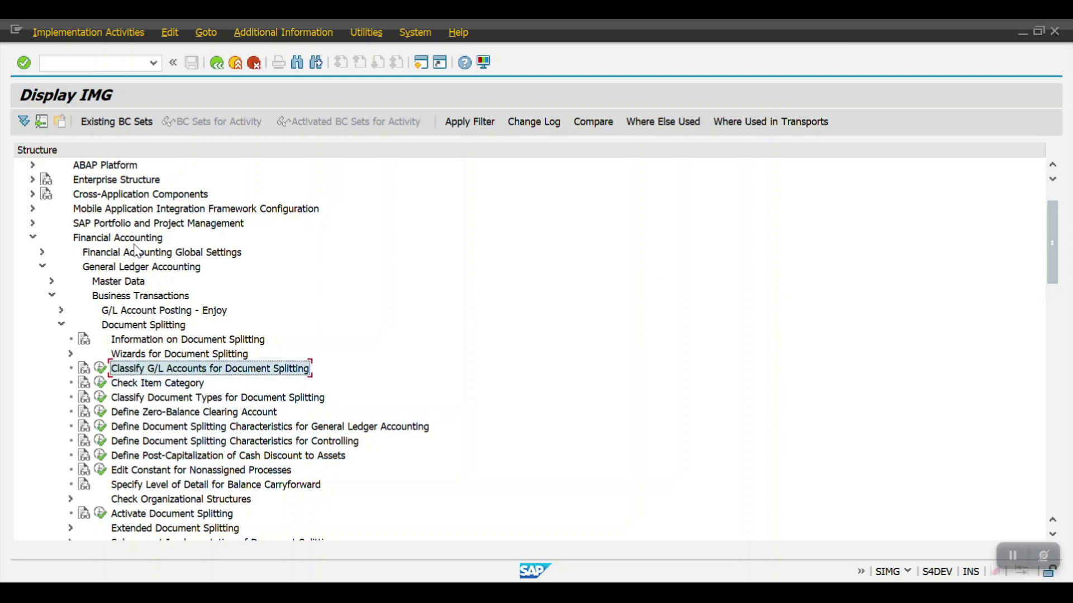
left_click(102, 368)
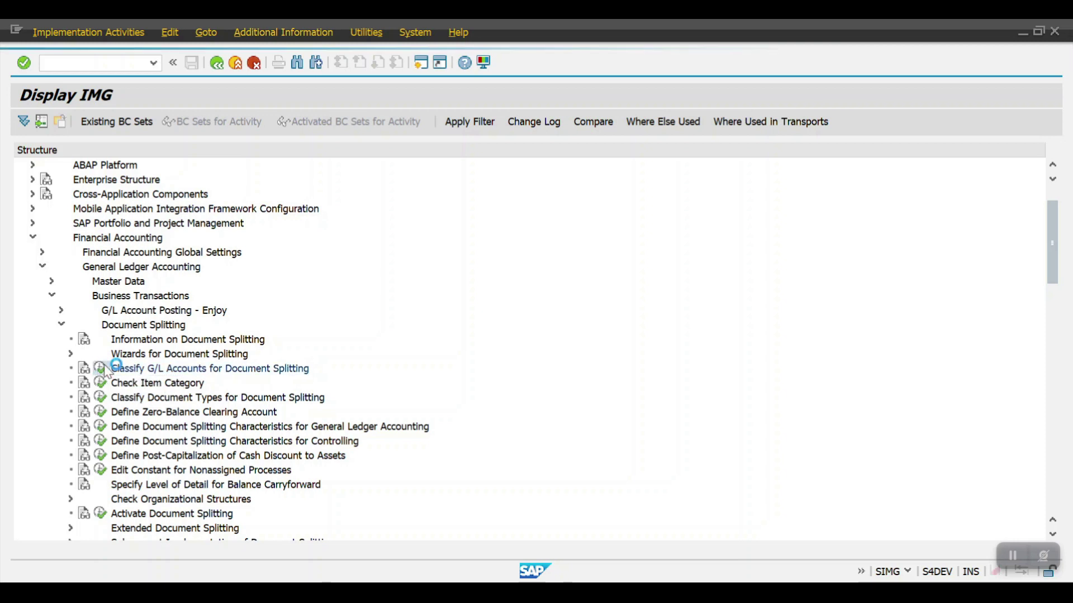
type("2000")
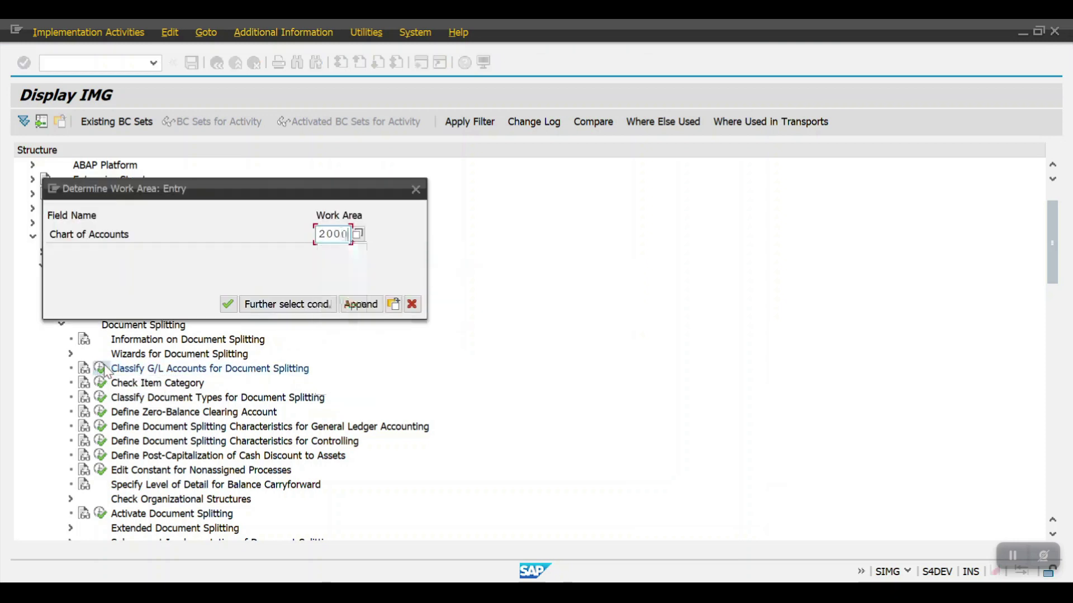
key("Return")
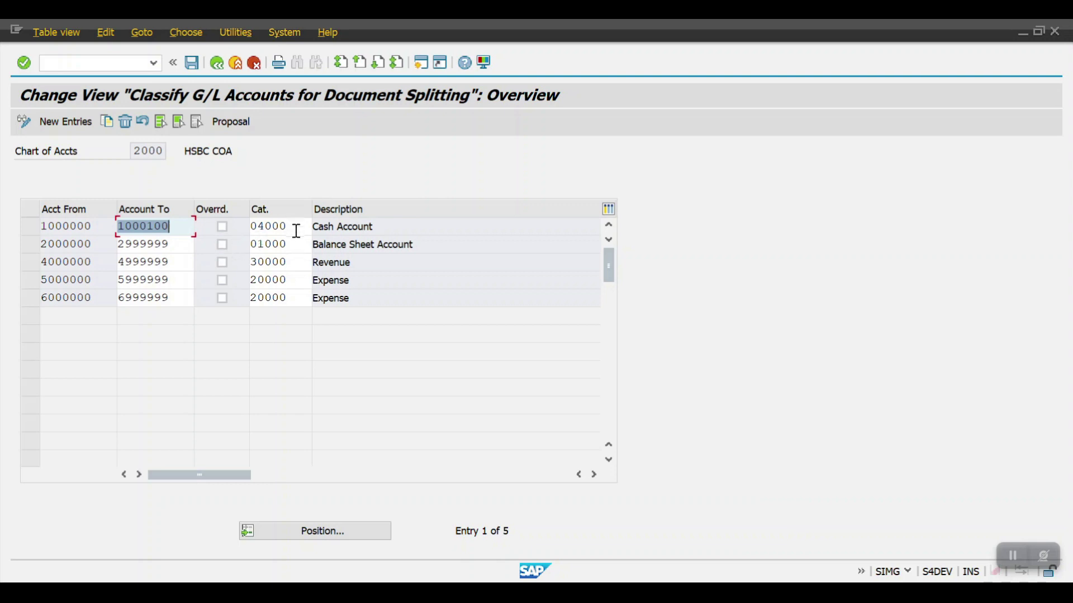
left_click(222, 66)
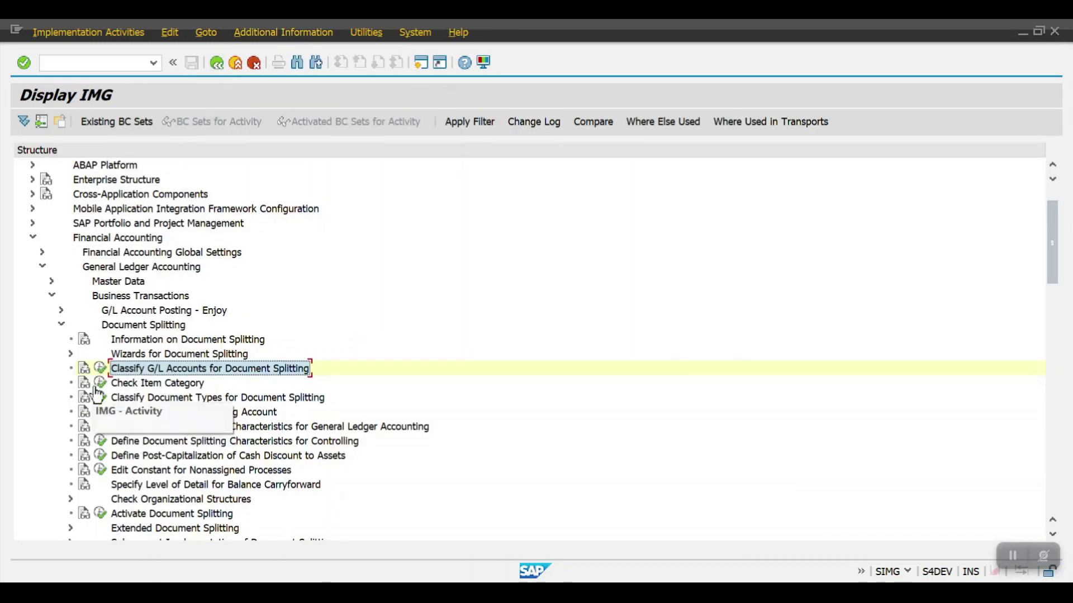
left_click(100, 412)
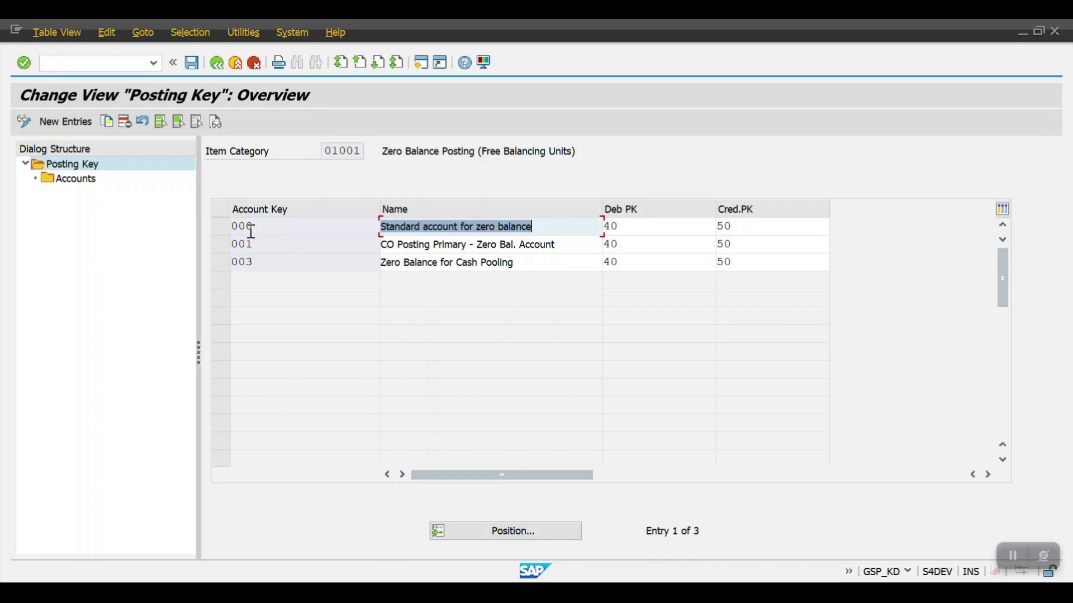
left_click(222, 228)
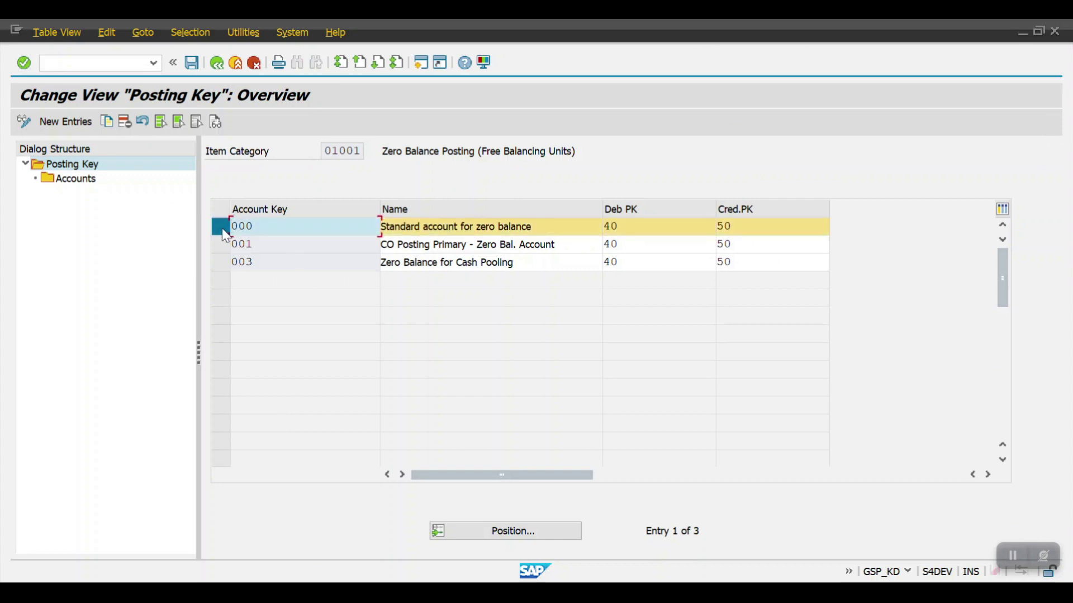
double_click(85, 183)
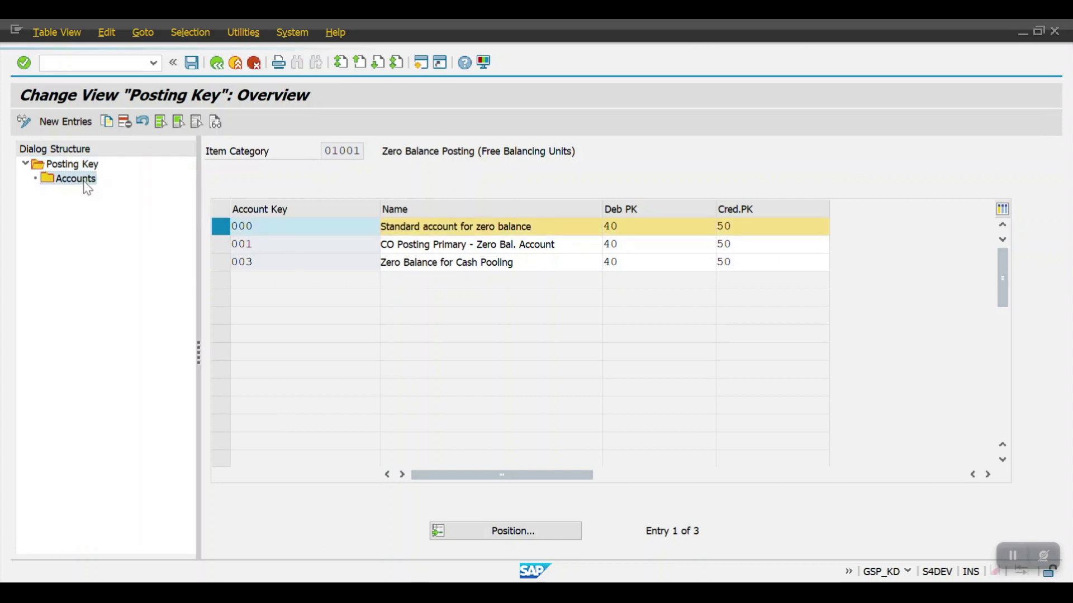
type("2000")
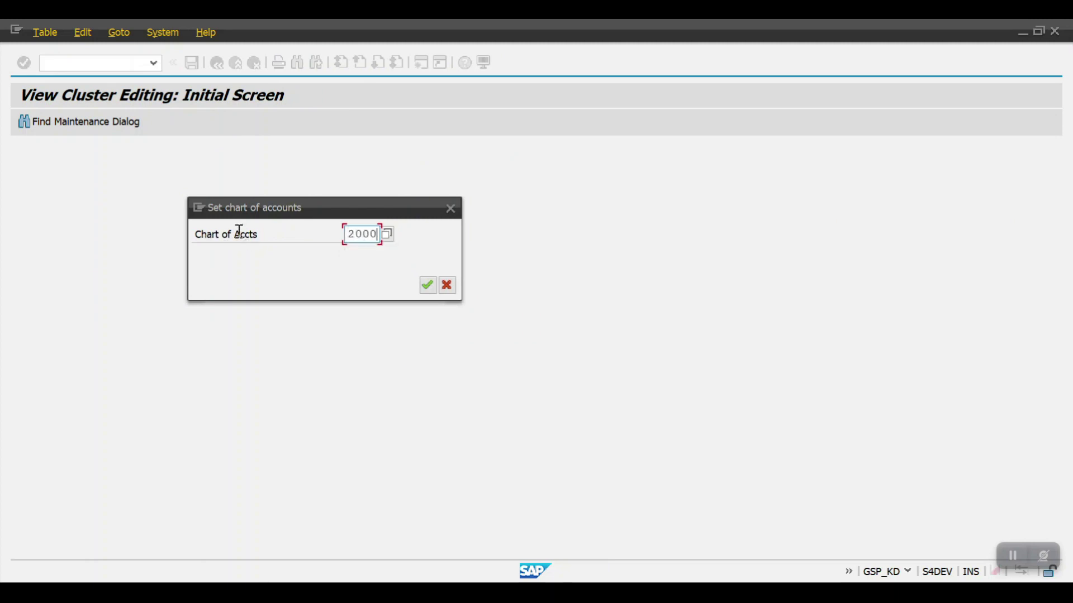
key("Return")
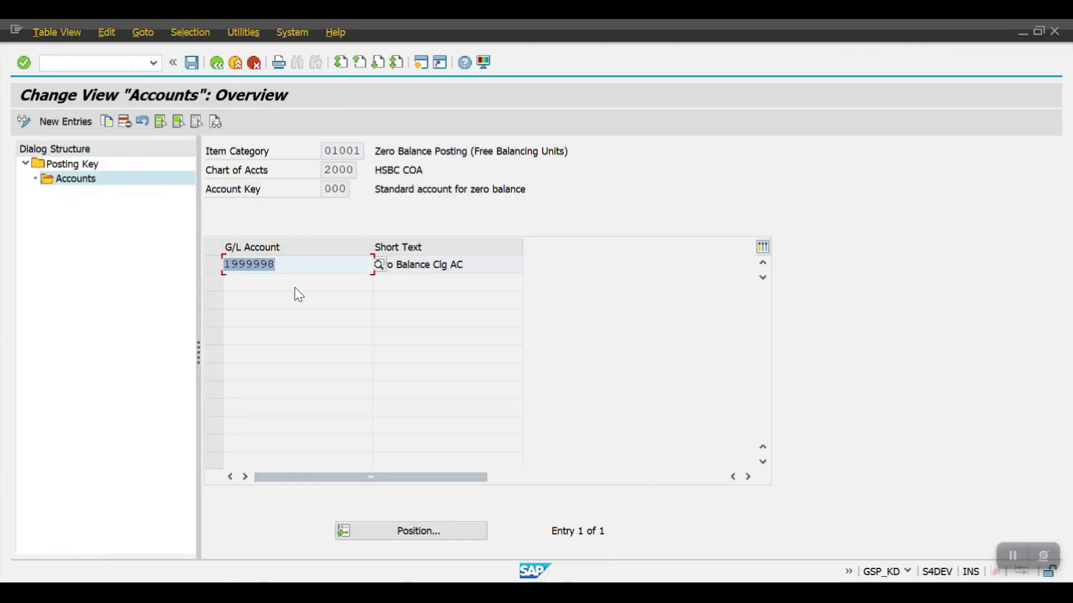
left_click(214, 63)
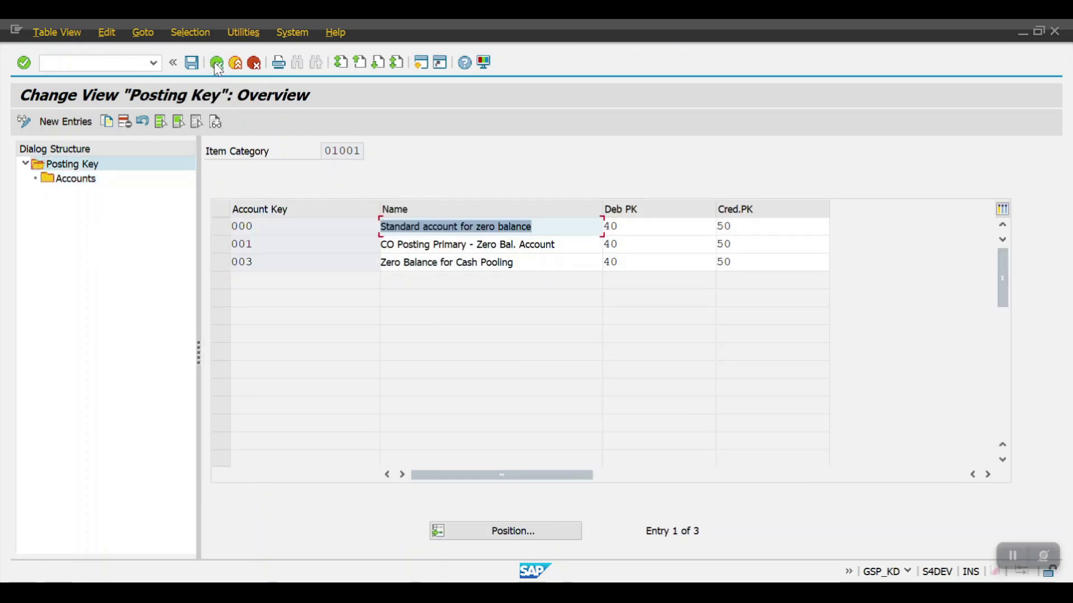
left_click(214, 63)
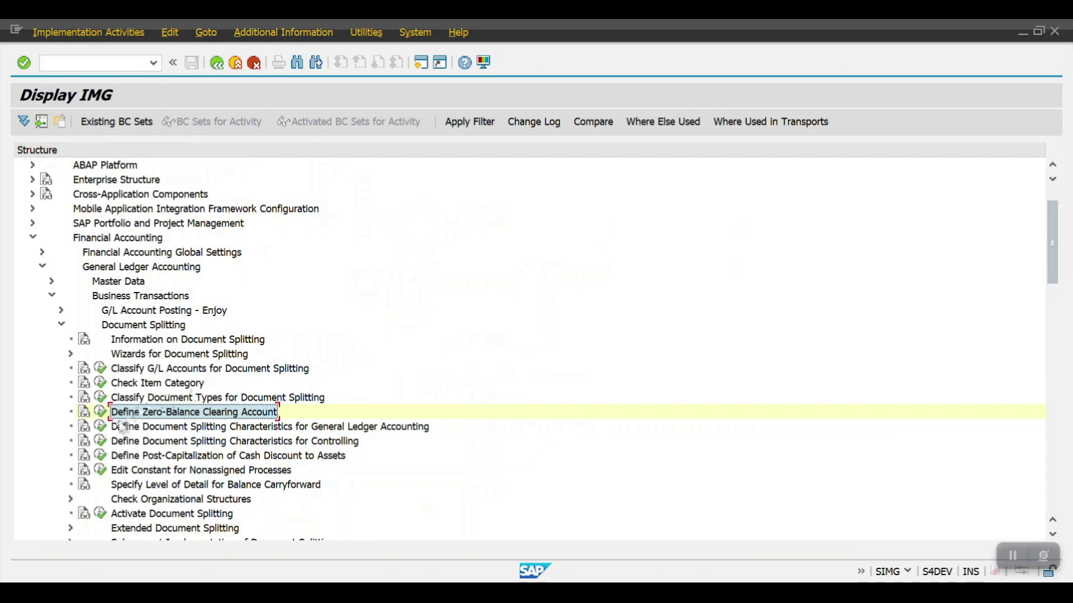
left_click(150, 429)
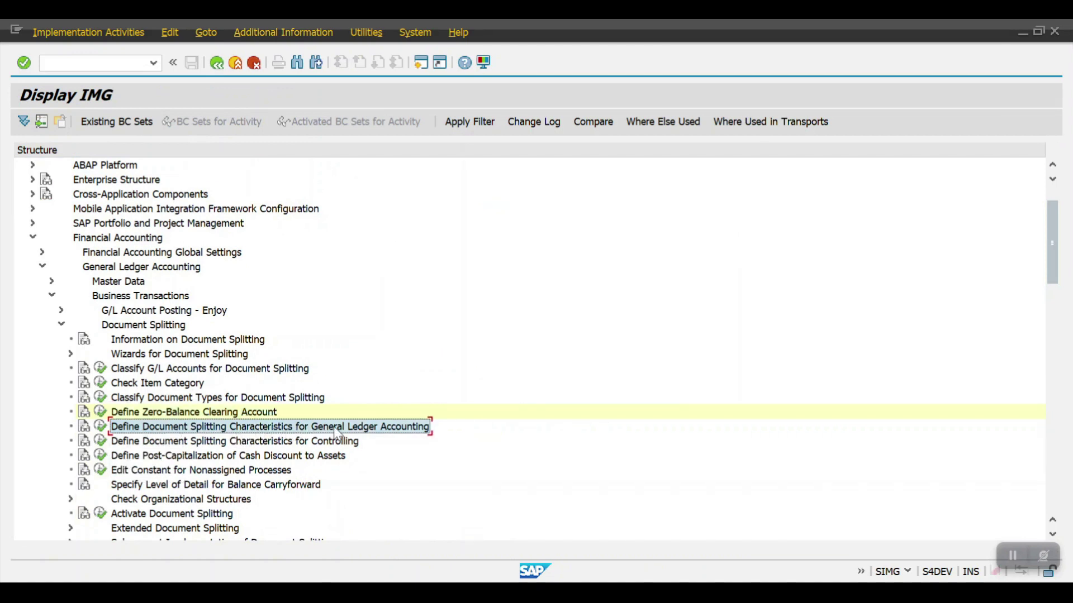
left_click(102, 428)
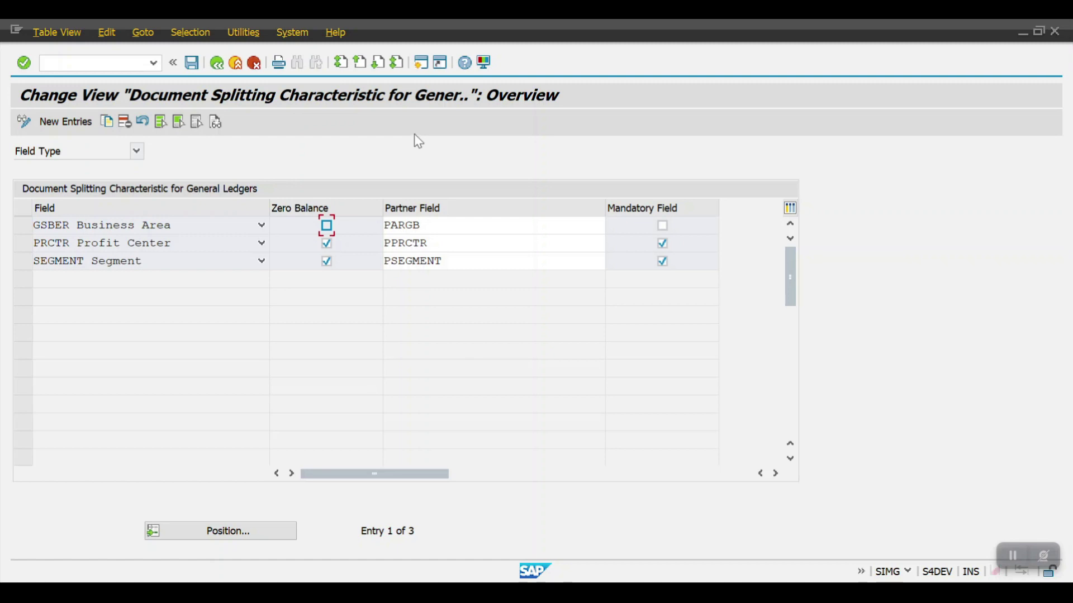
left_click(212, 70)
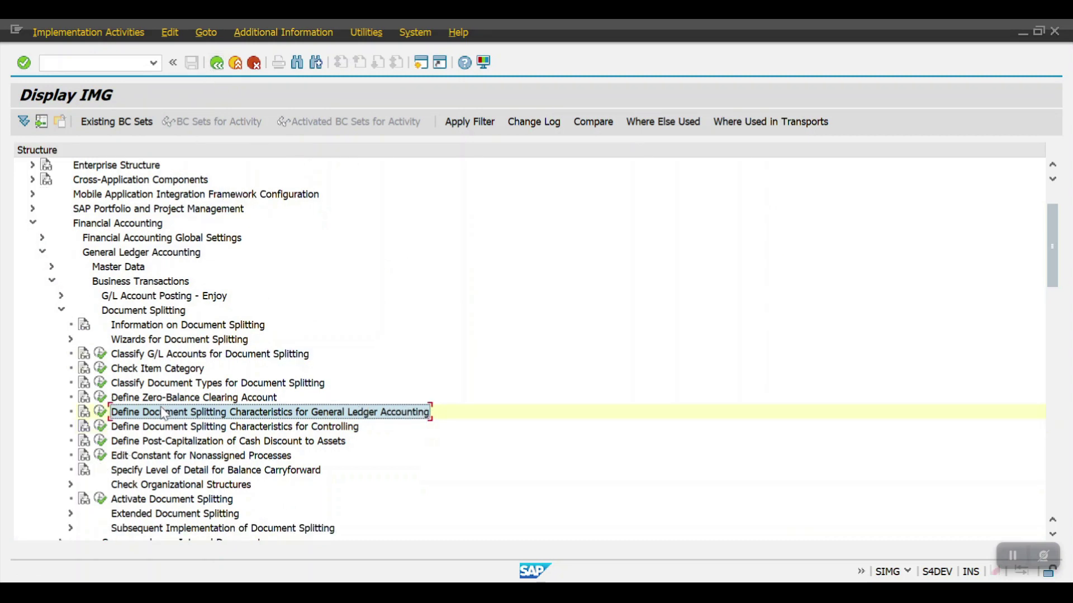
Check the company code deactivation list: 2000 is not inactive for document splitting. Then return to the IMG.
left_click(100, 500)
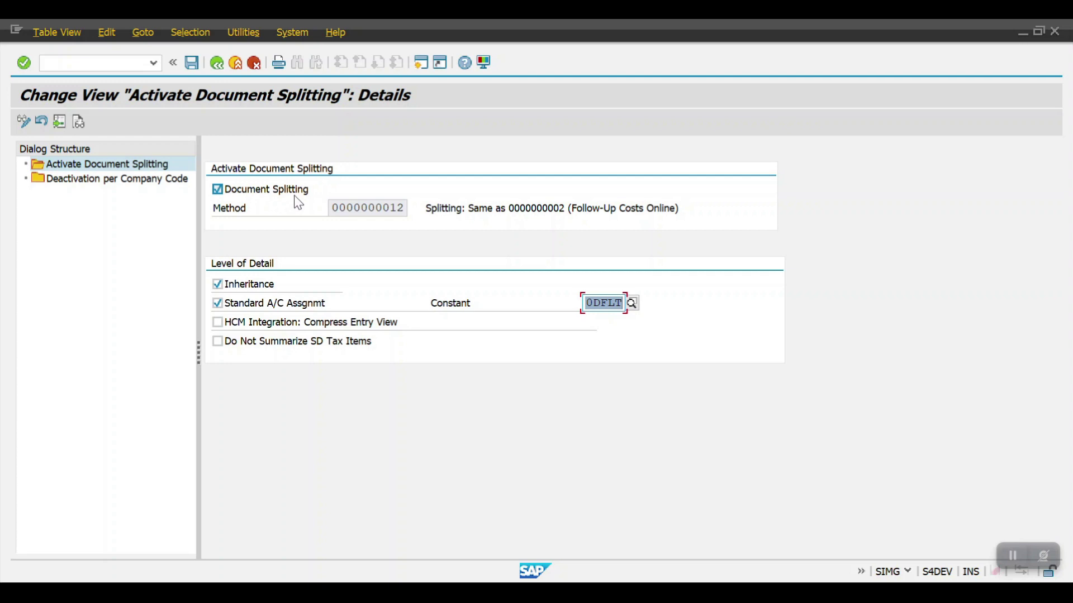
double_click(144, 183)
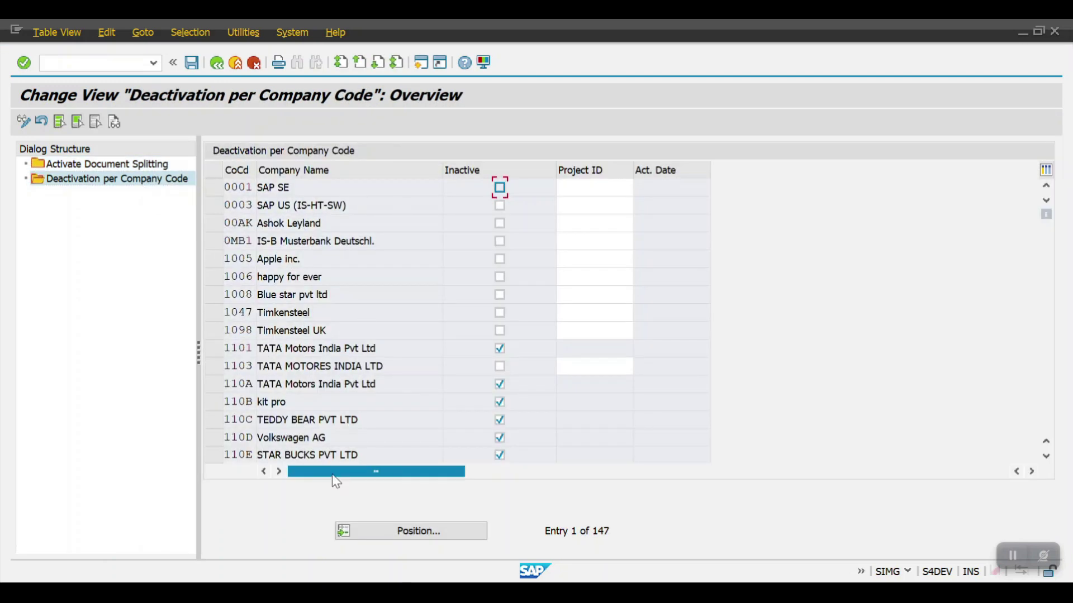
left_click(405, 534)
type("2000")
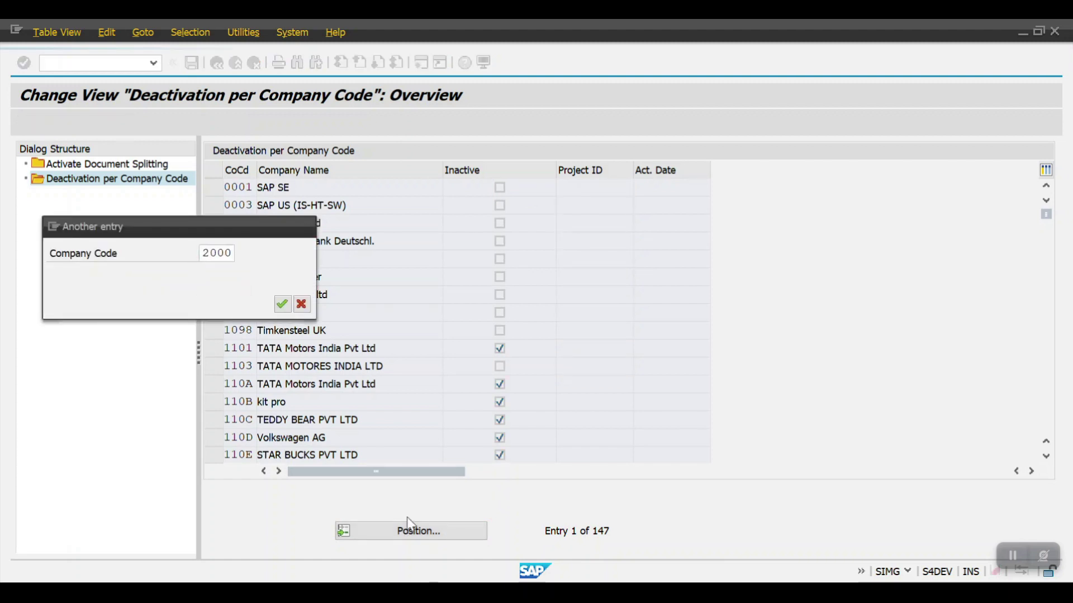
key("Return")
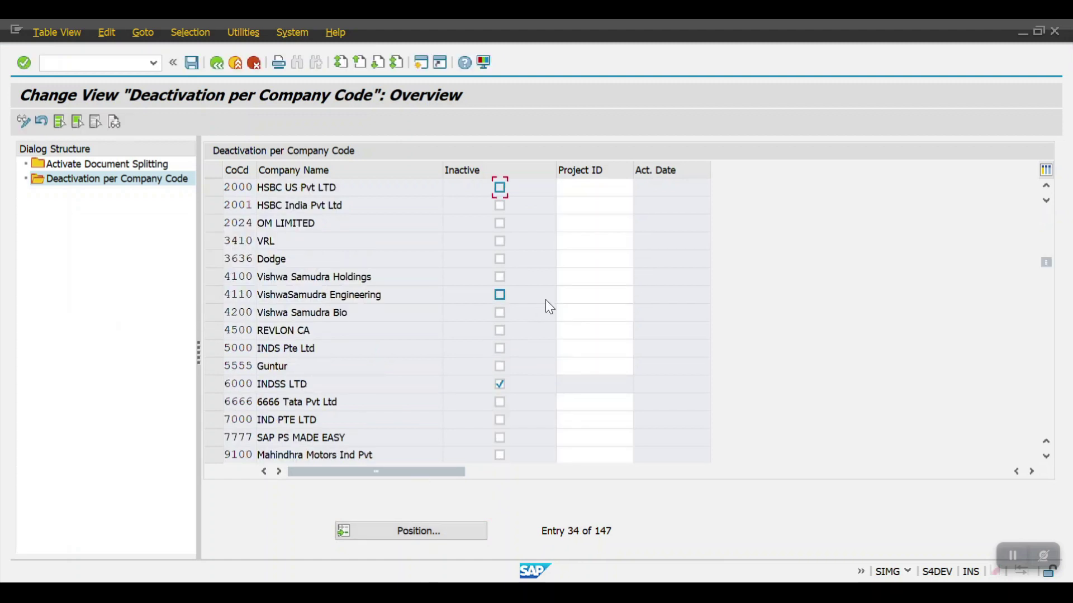
left_click_drag(214, 188, 213, 205)
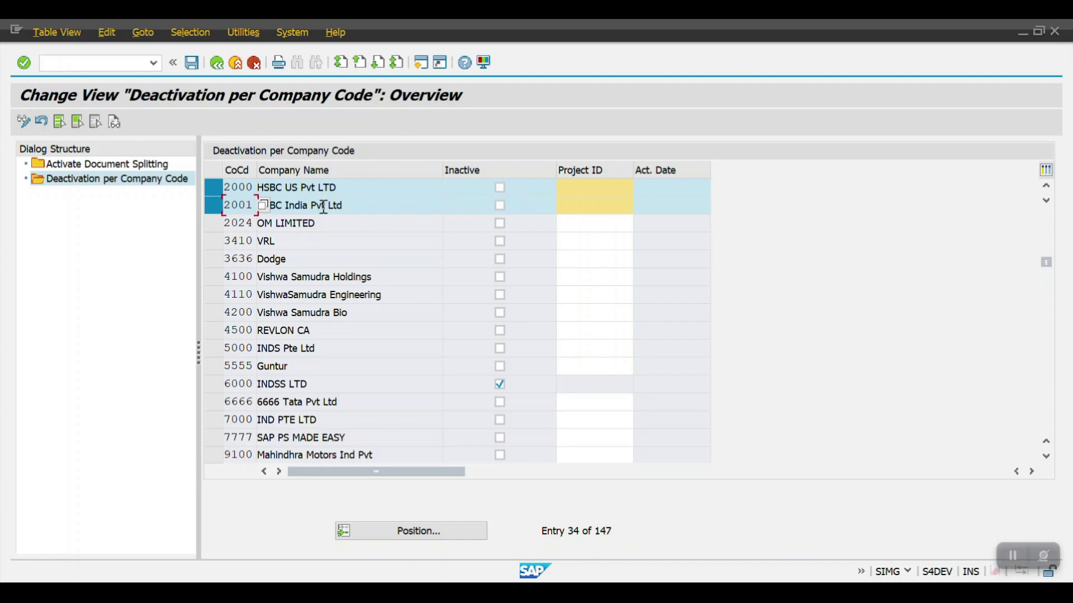
left_click(215, 64)
left_click(215, 63)
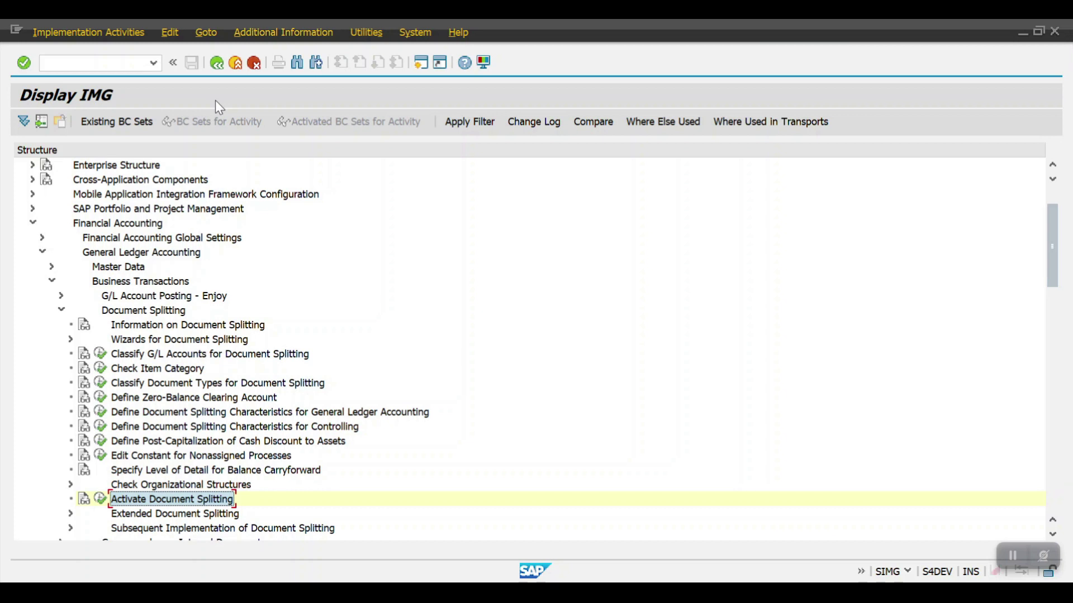
Review the general ledger splitting characteristics' Zero Balance flags, then exit customizing to the start screen.
left_click(101, 411)
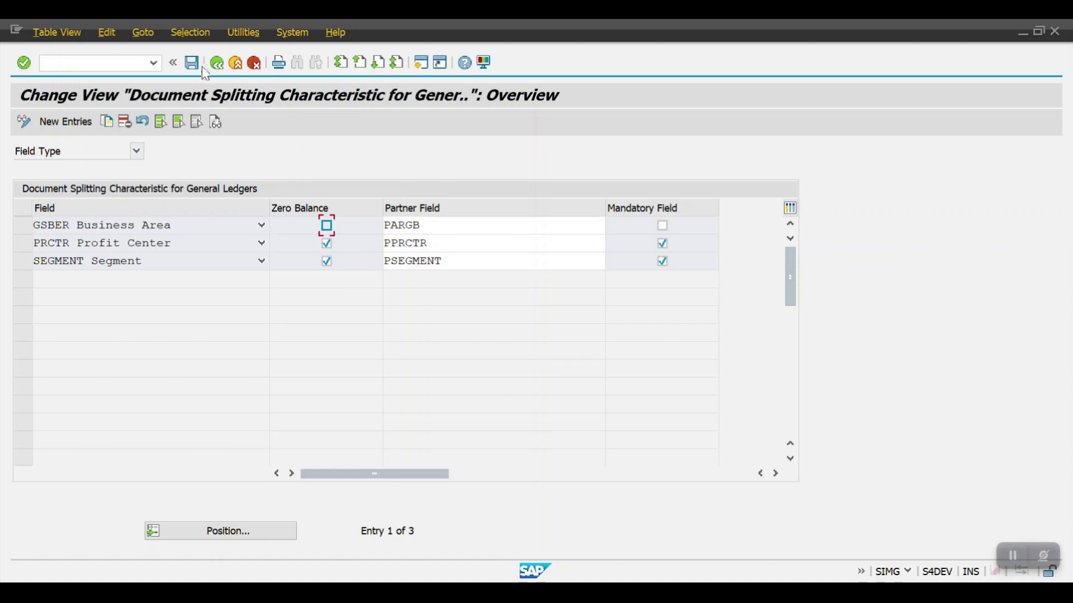
left_click(217, 63)
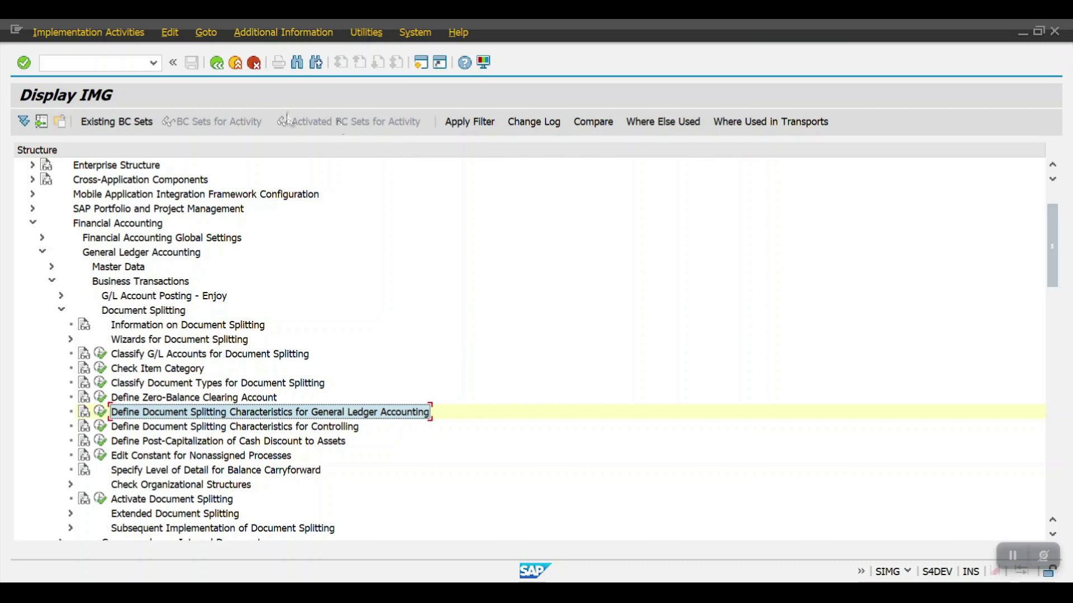
left_click(216, 67)
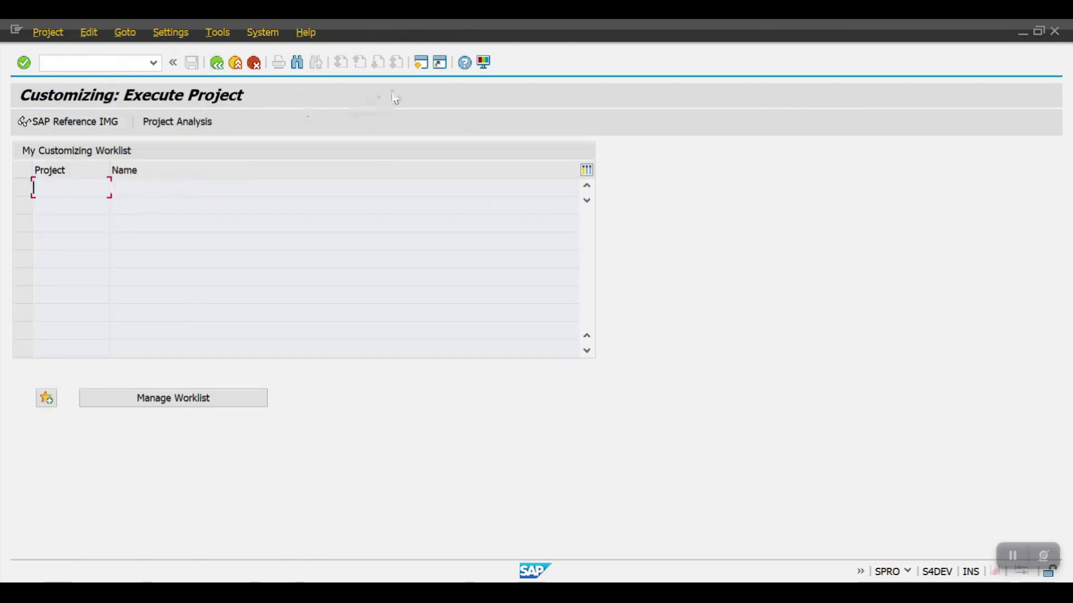
left_click(421, 62)
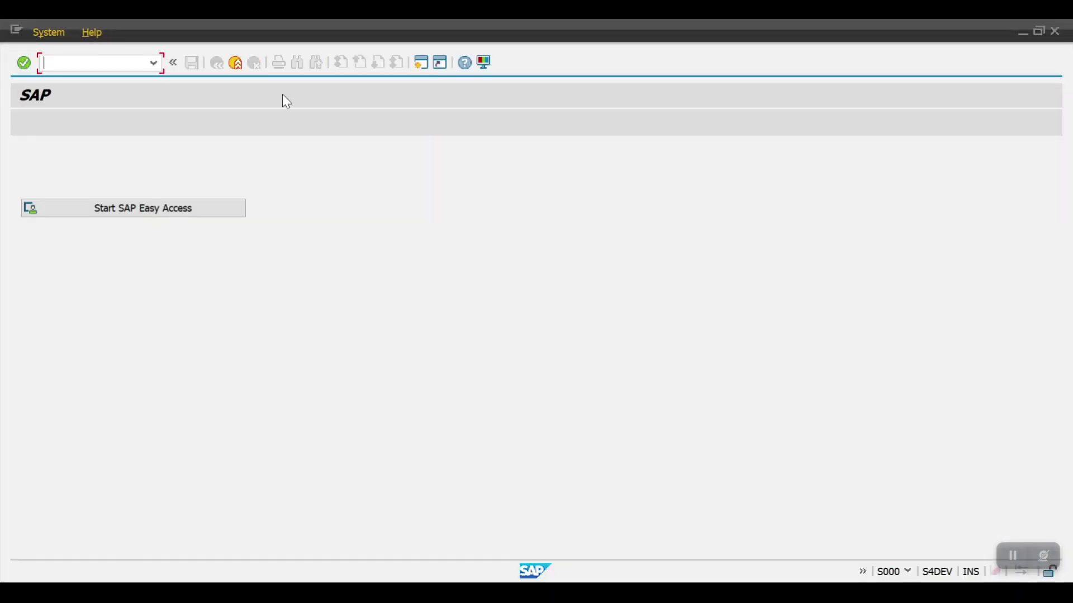
Start the vendor invoice with the previously used supplier and invoice date 17.05.2024.
type("fbl3n")
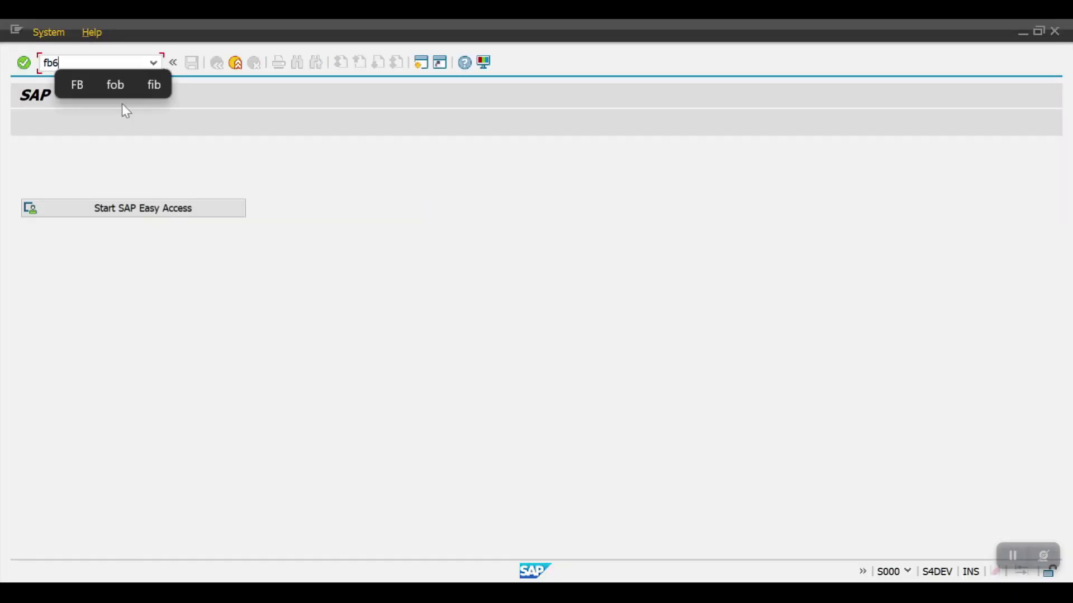
key("Return")
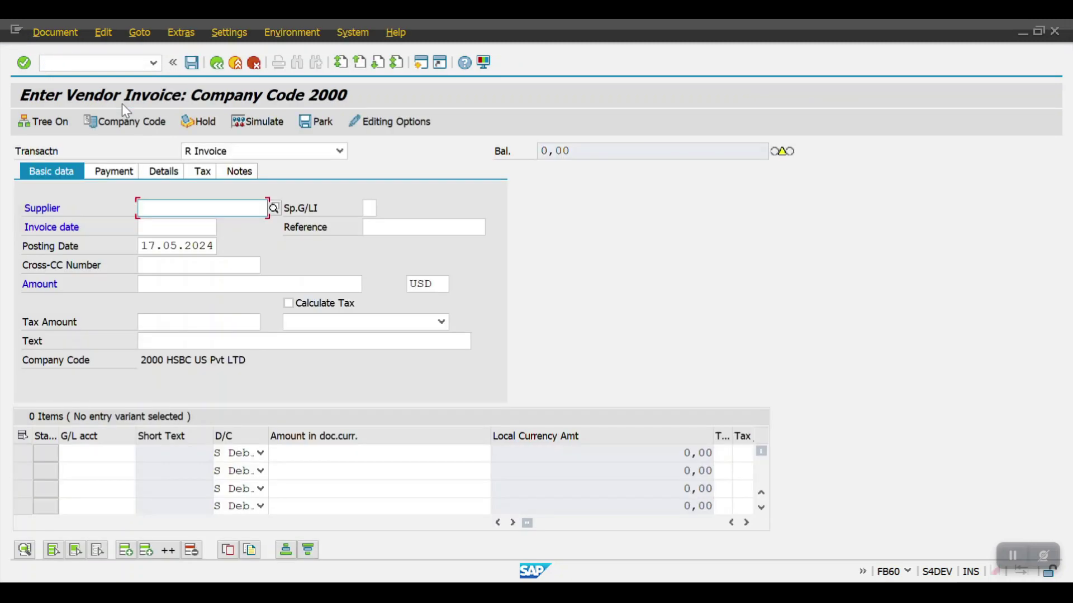
left_click(173, 210)
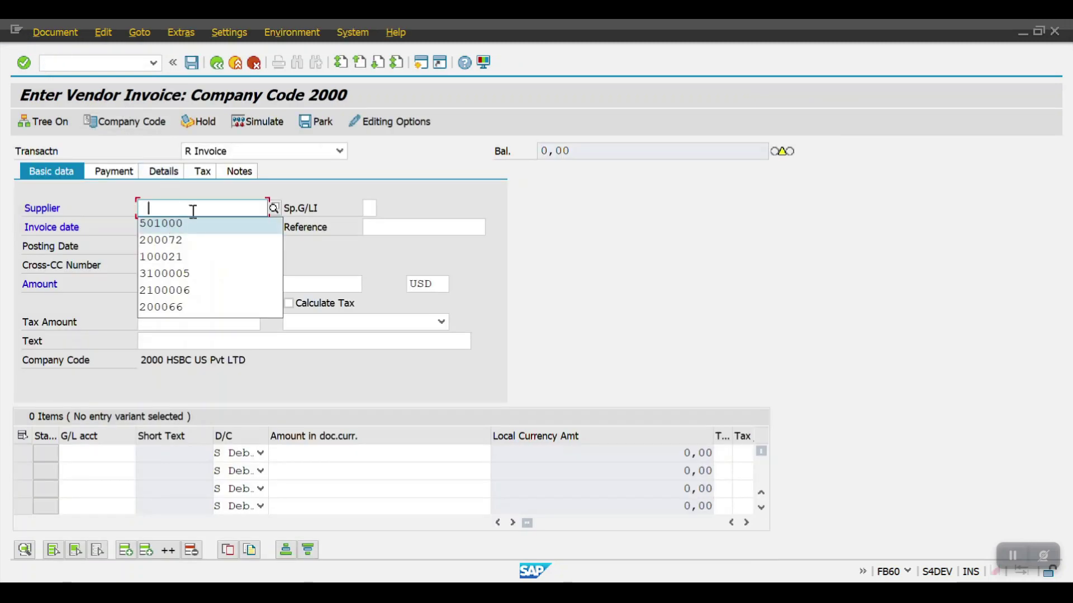
left_click(182, 223)
left_click(167, 229)
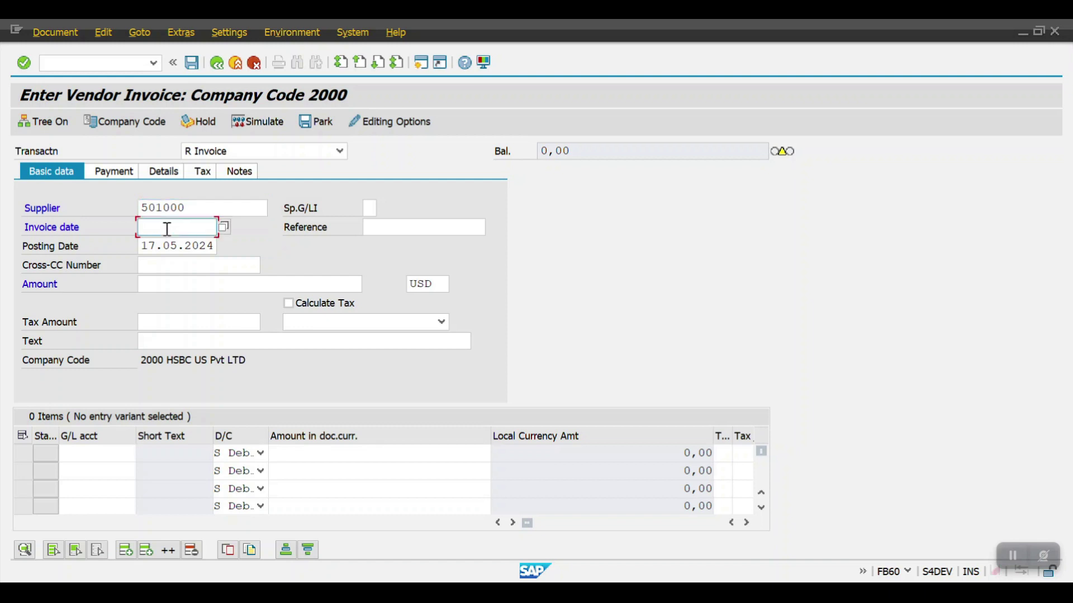
left_click(167, 229)
left_click(169, 239)
double_click(169, 239)
key("ctrl+c")
left_click(166, 229)
key("ctrl+v")
Enter reference Test 1 and invoice amount 2000.
left_click(404, 227)
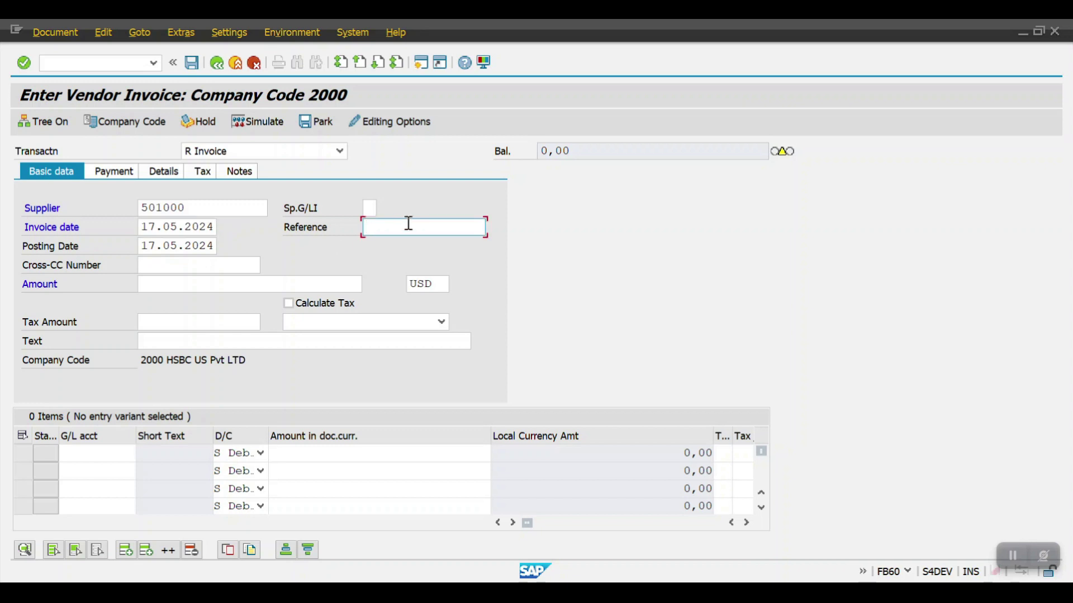
type("Te")
type("st 1")
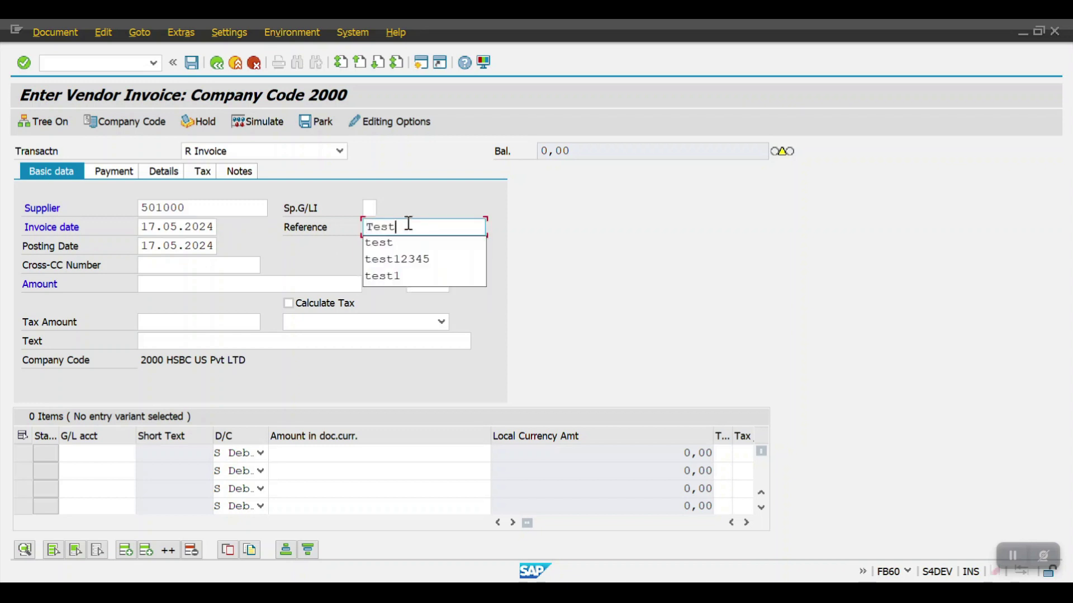
left_click(161, 285)
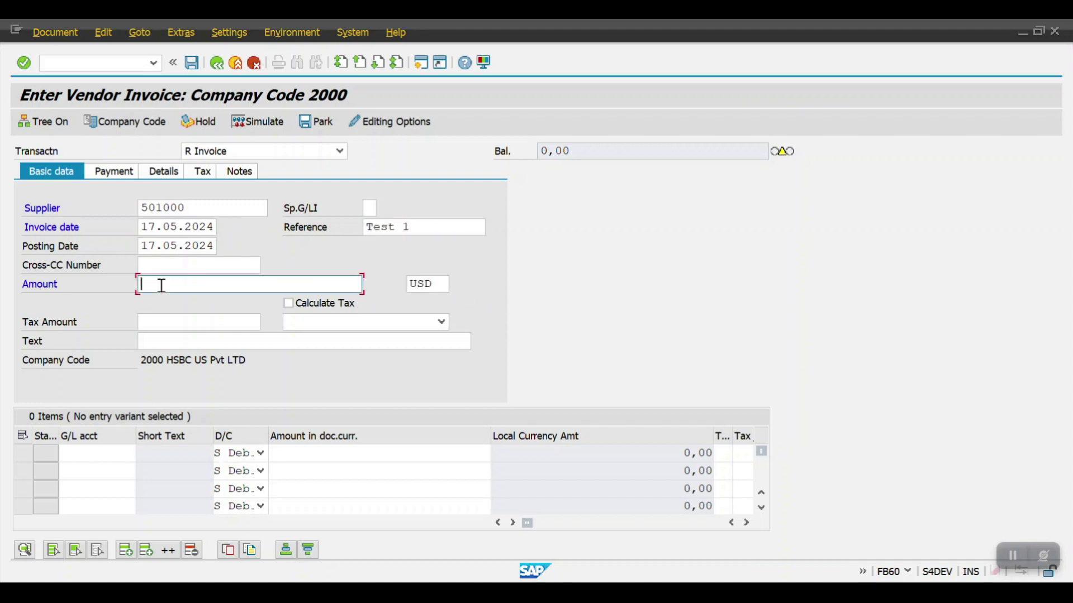
type("2000")
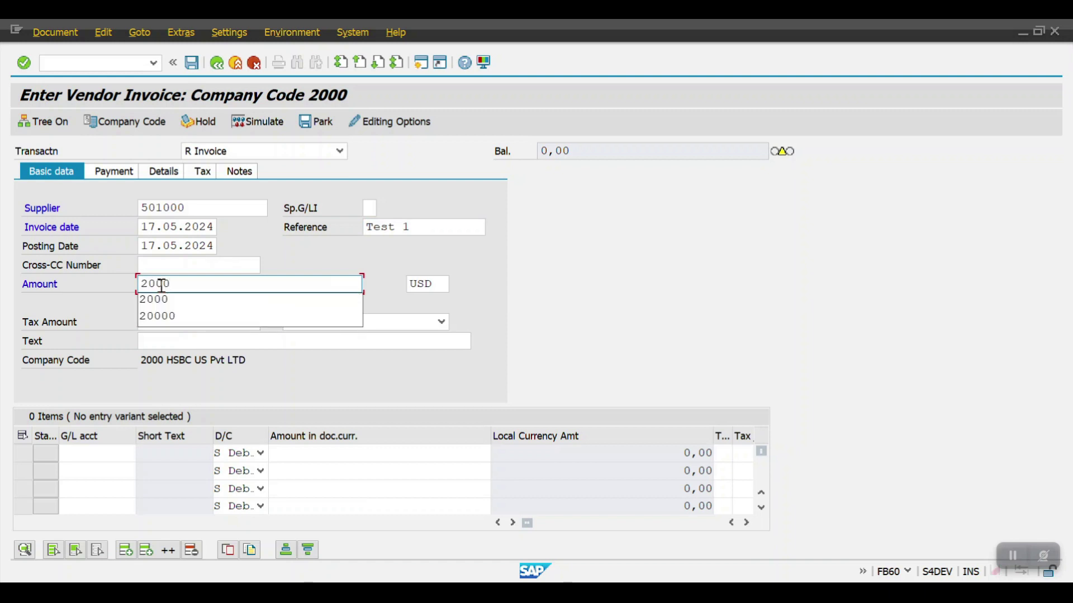
left_click(319, 256)
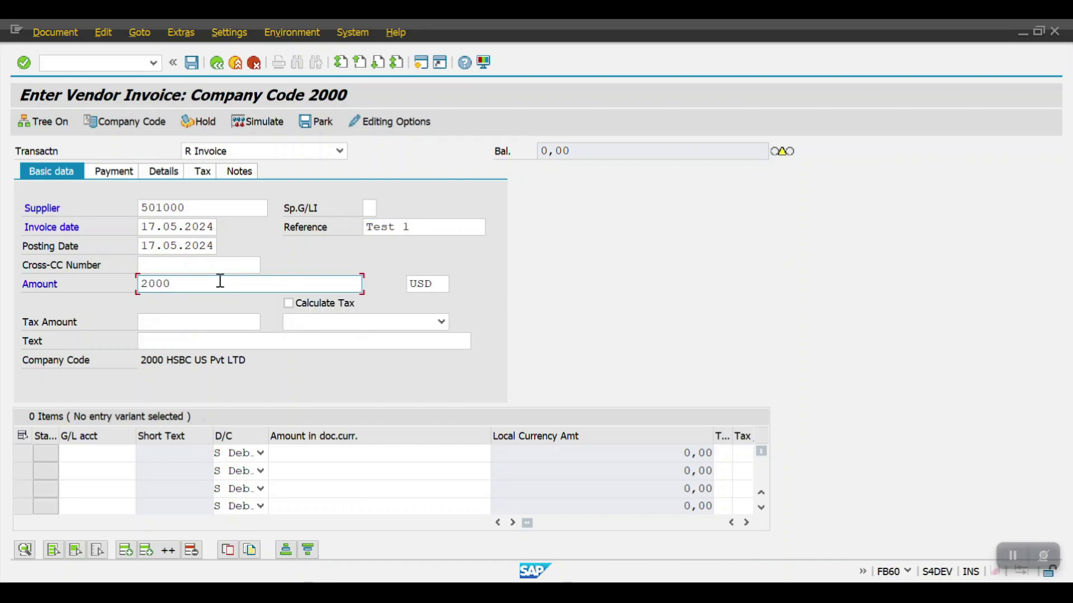
Add two G/L lines, 6000001 and 6000000, each for 1000.
left_click(110, 453)
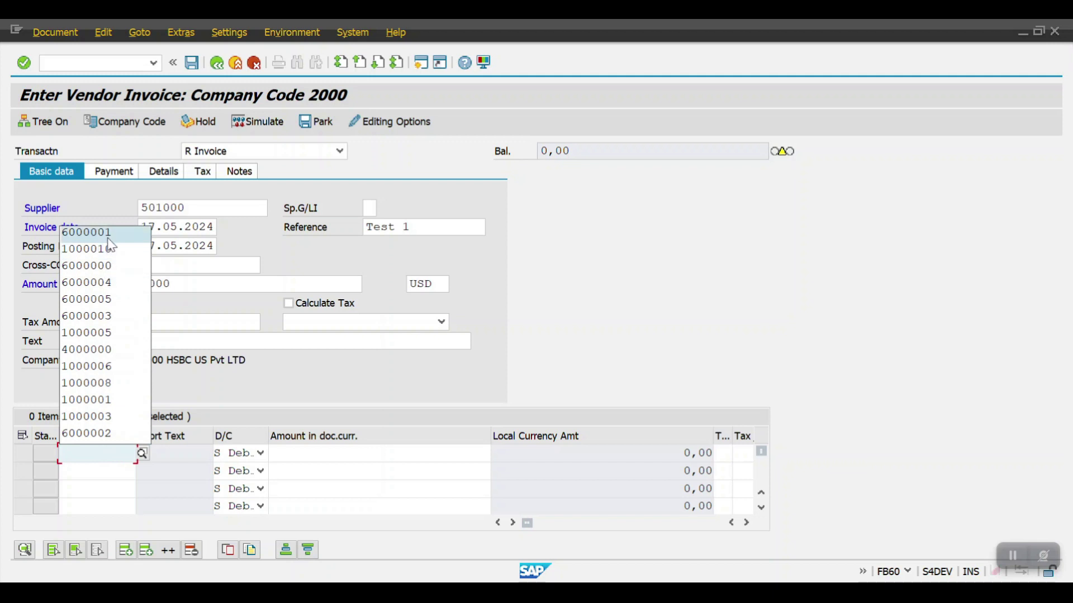
left_click(109, 235)
left_click(100, 475)
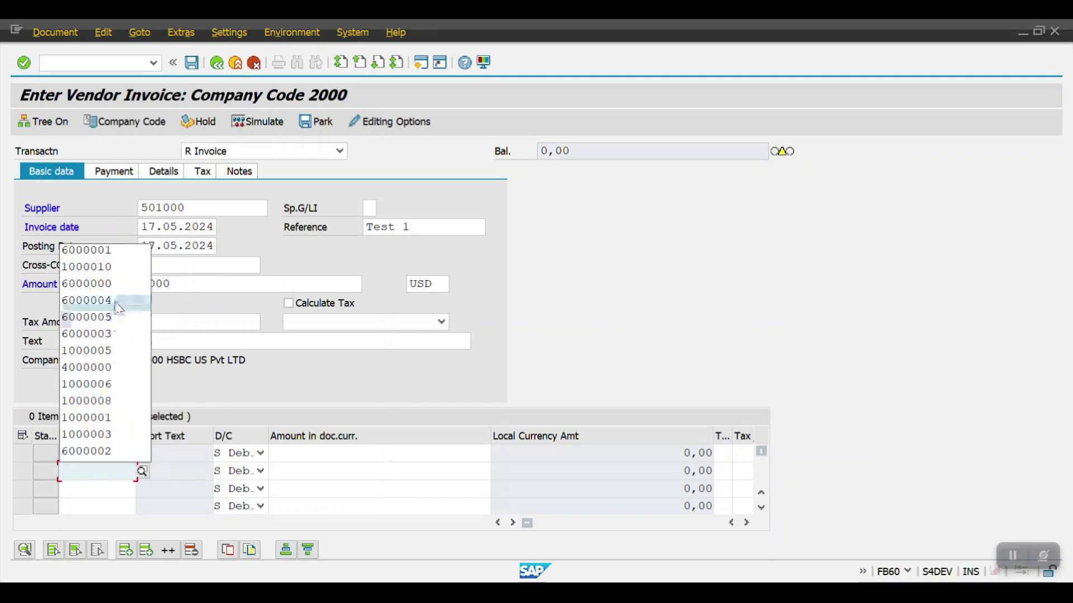
left_click(89, 283)
left_click(331, 454)
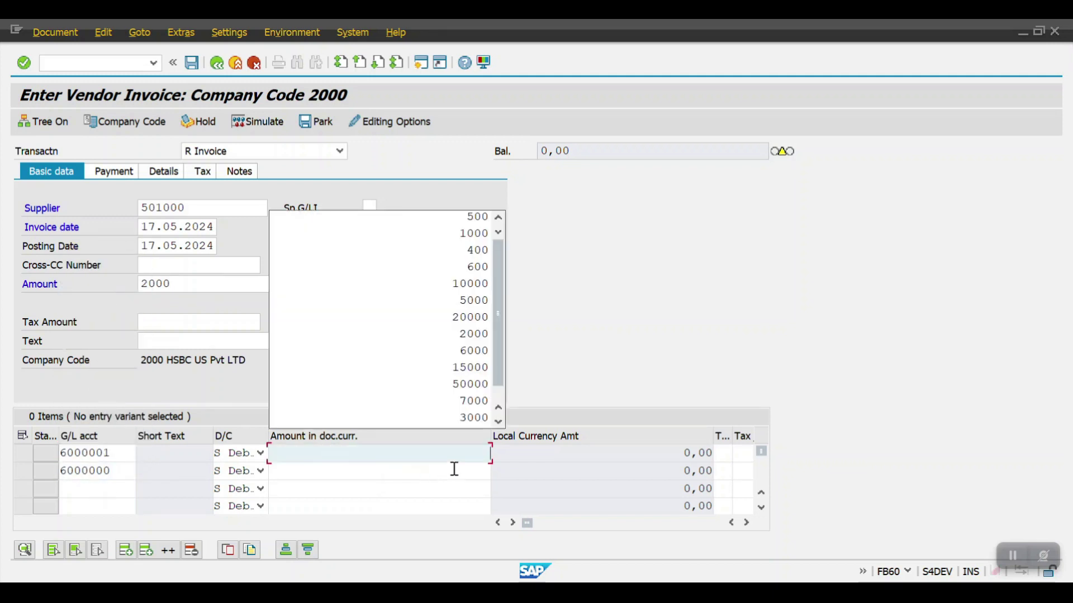
left_click(475, 234)
left_click(472, 477)
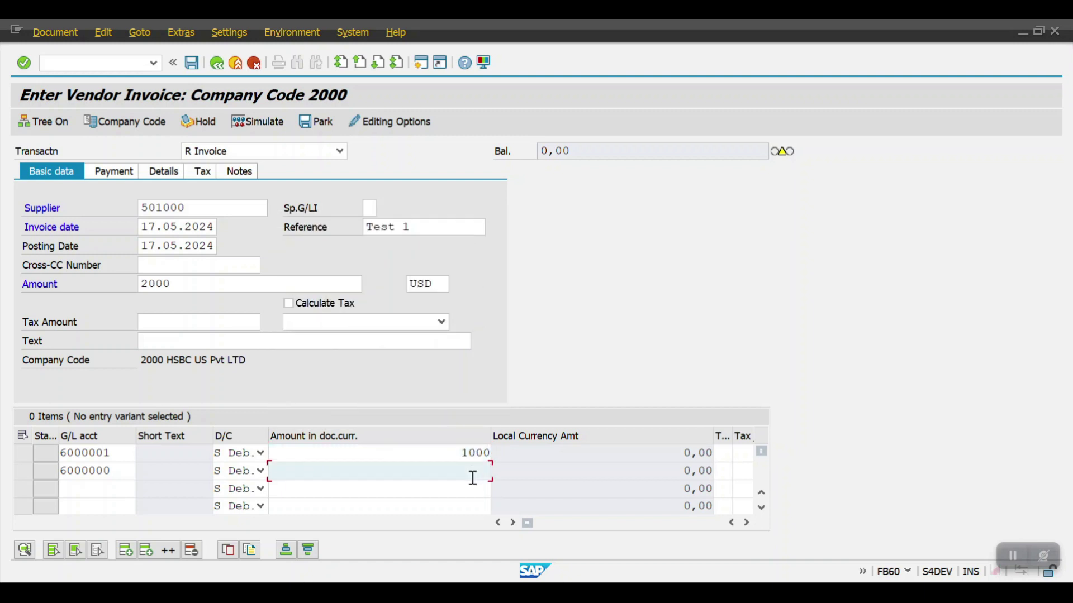
left_click(480, 256)
left_click(451, 451)
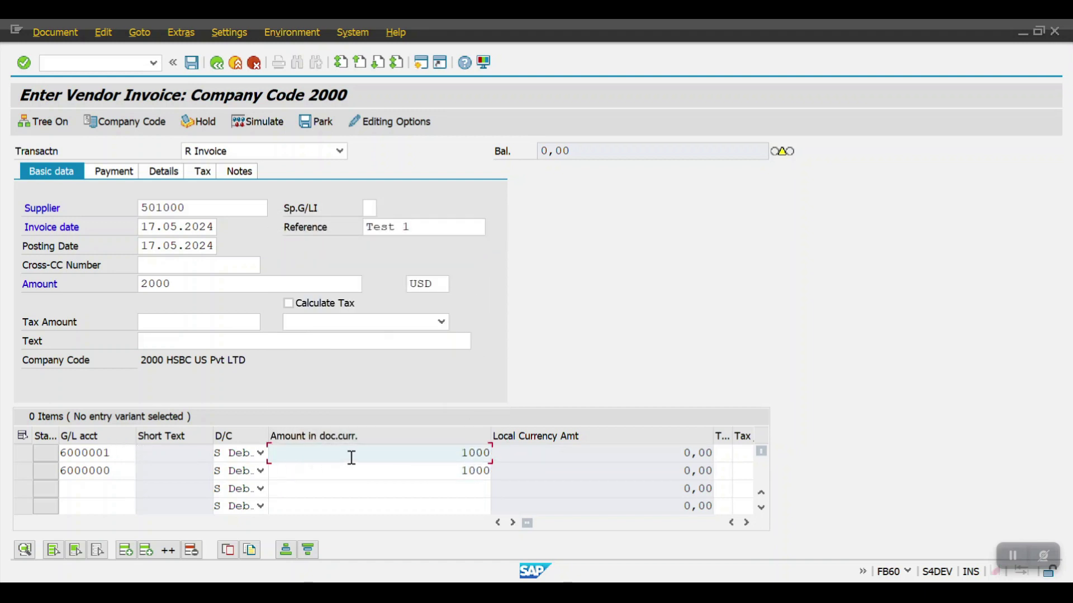
Assign cost center HR_001 to the first line and FIN_001 to the second.
key("Tab")
key("Tab")
key("Tab")
key("Tab")
key("Tab")
key("Tab")
key("Tab")
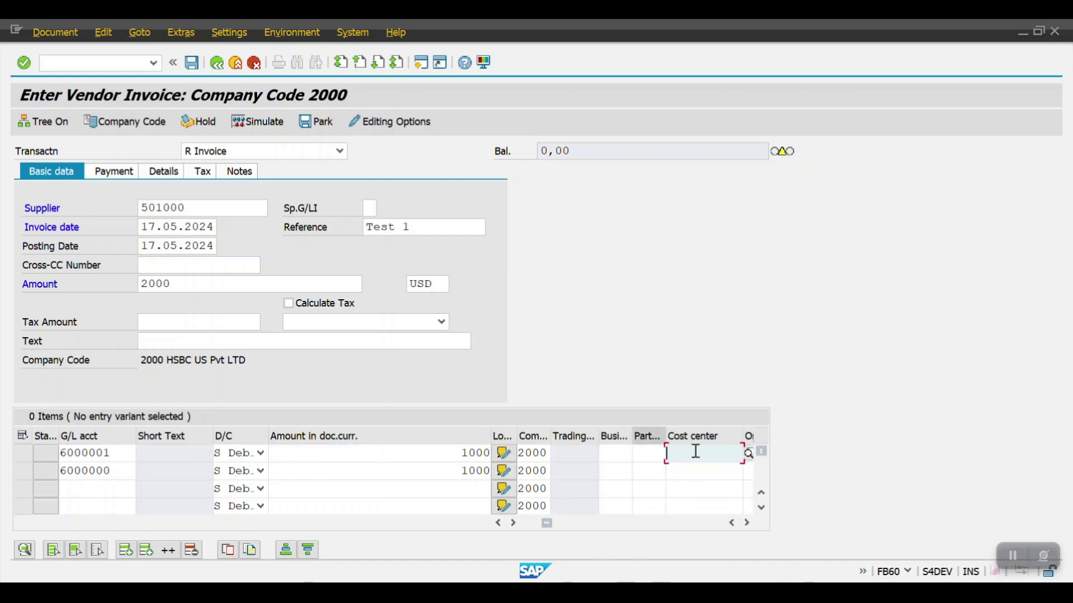
left_click(695, 451)
left_click(688, 316)
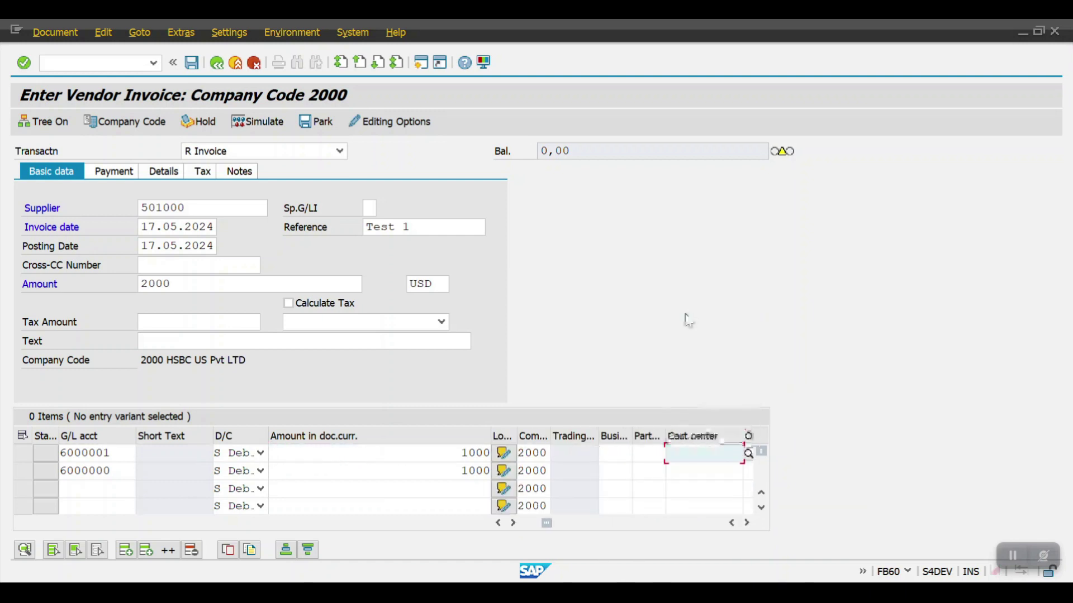
left_click(698, 470)
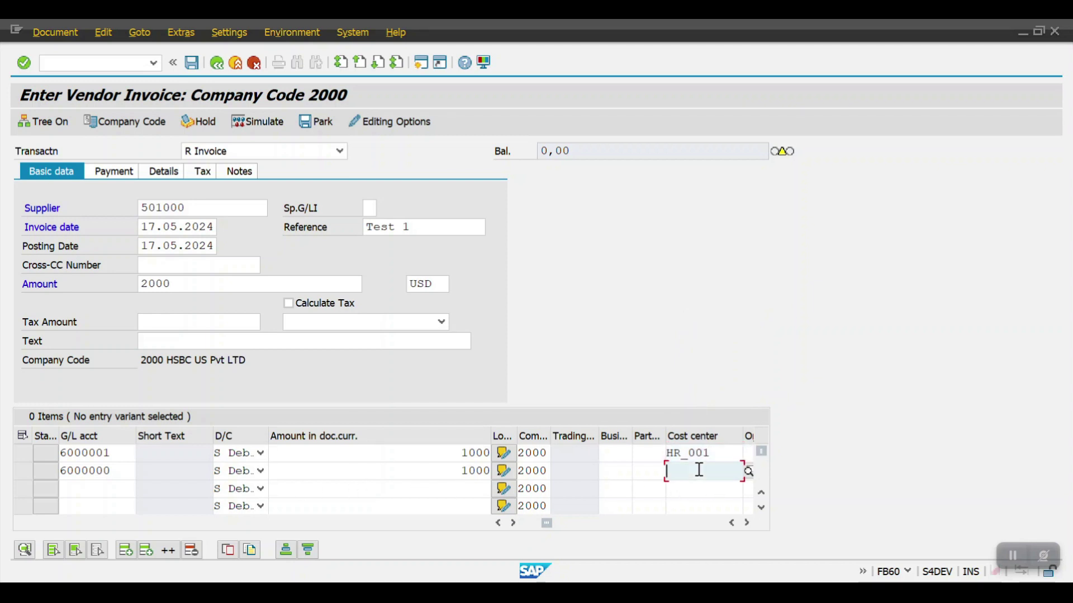
left_click(699, 469)
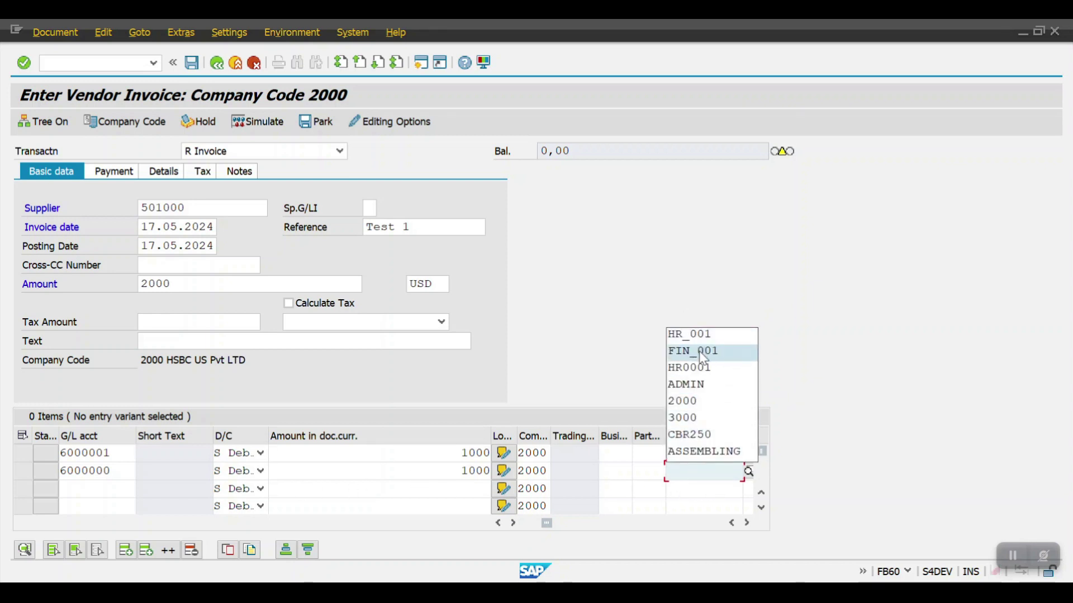
left_click(702, 352)
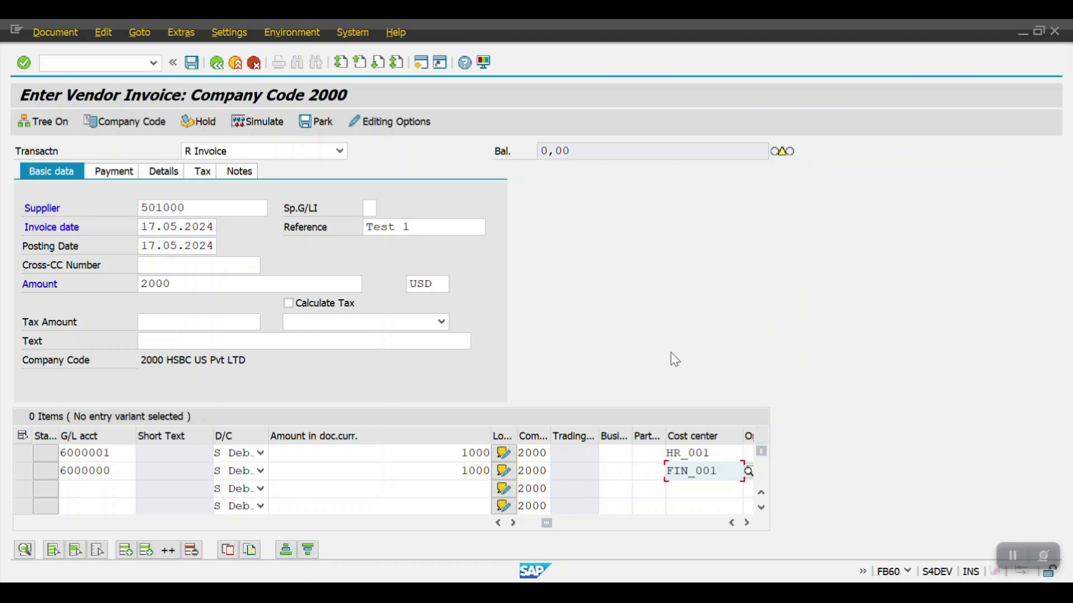
Check the invoice and view derived profit centers HR_001 and FINANCE_00 with balance 0,00.
key("Return")
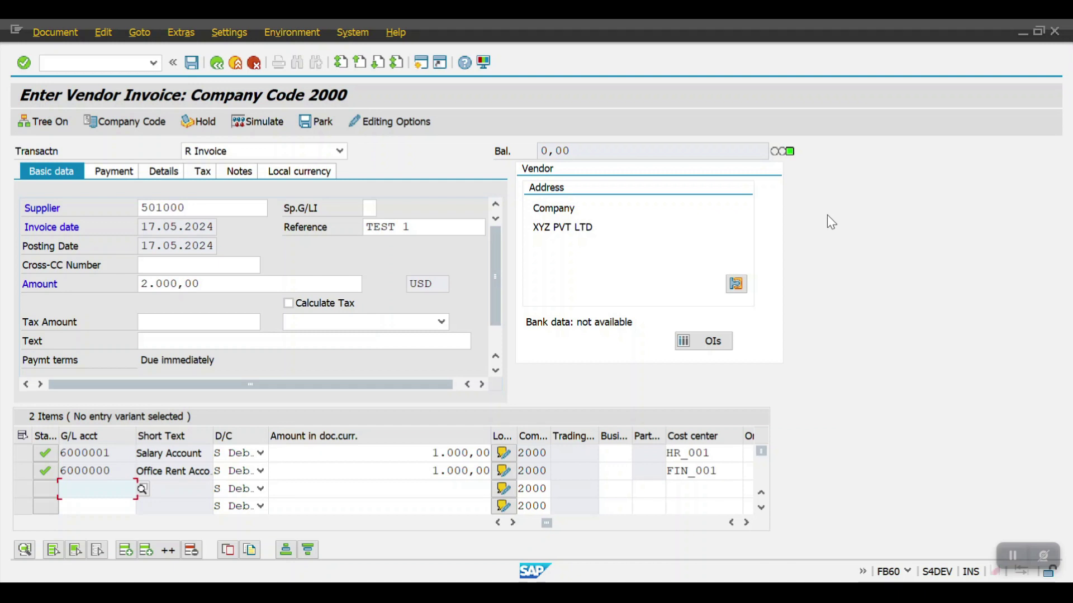
left_click(747, 524)
left_click(748, 524)
left_click(747, 524)
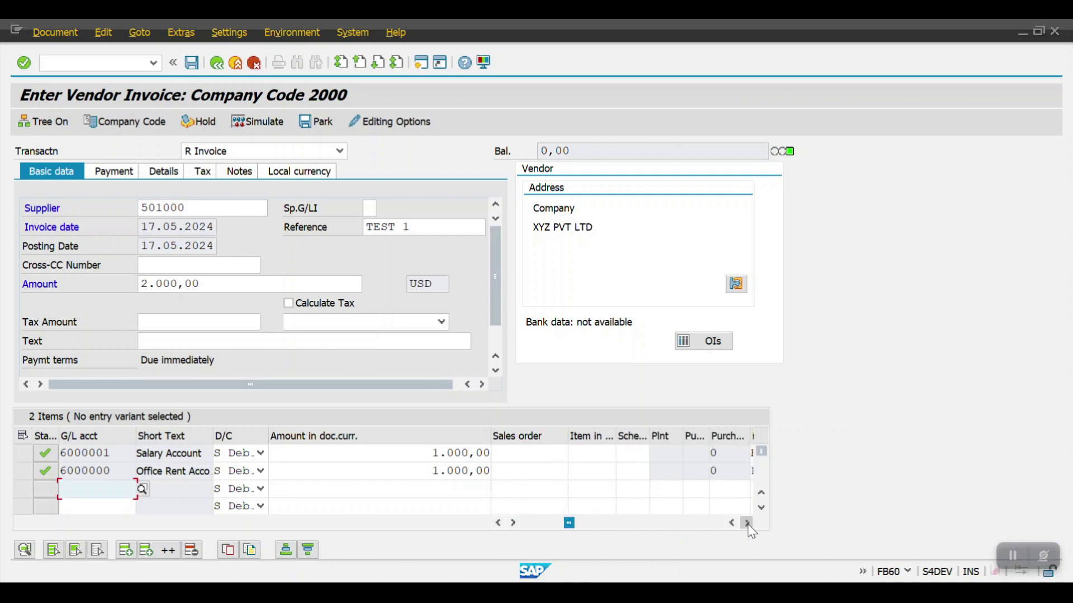
left_click(748, 524)
left_click(747, 524)
left_click(747, 524)
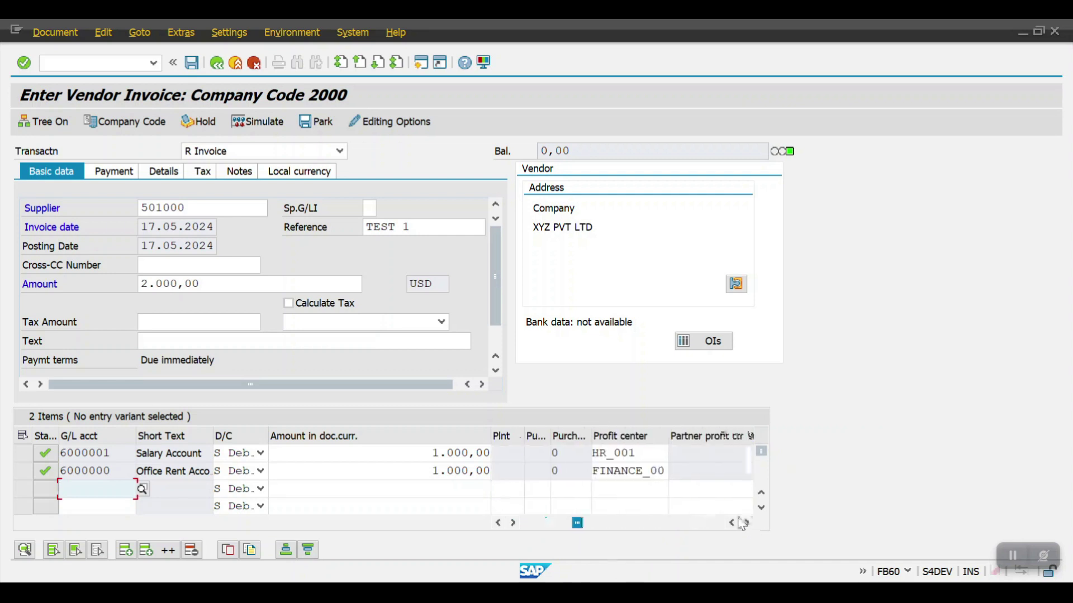
left_click(499, 522)
left_click(499, 523)
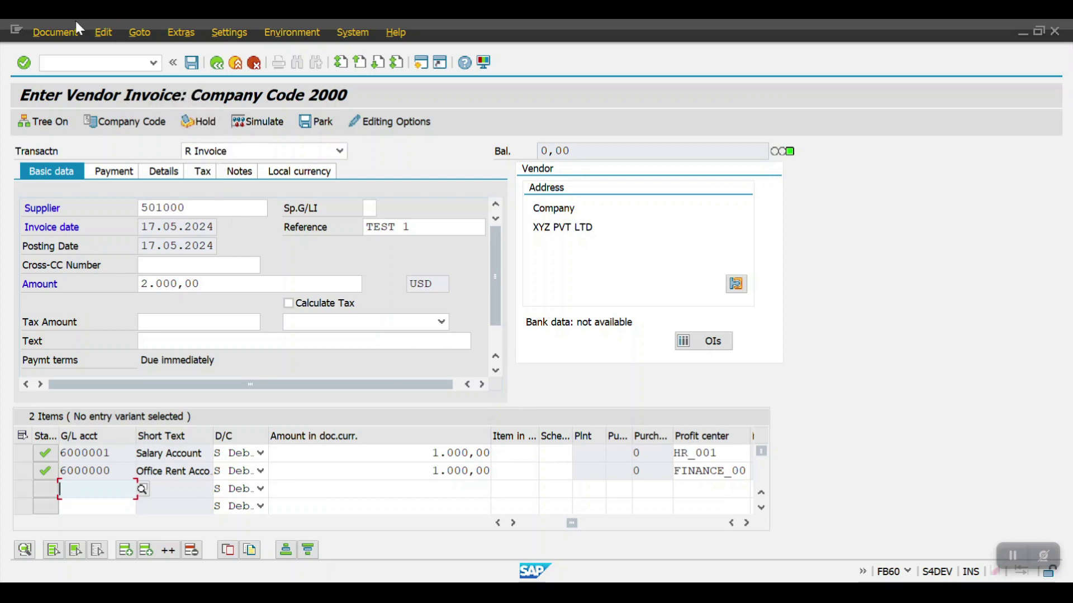
left_click(192, 66)
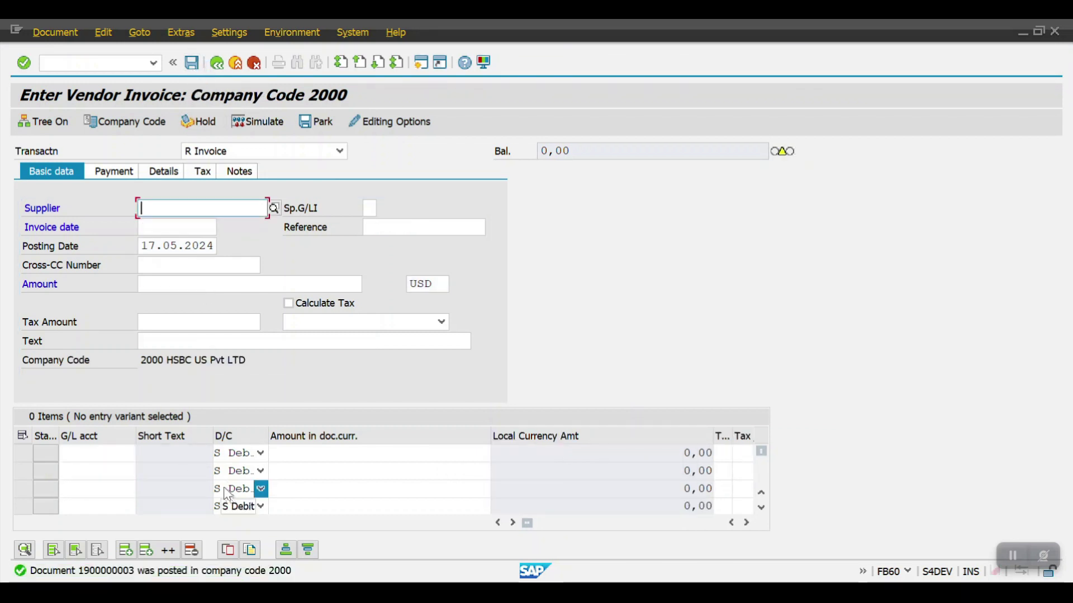
left_click(40, 33)
left_click(53, 71)
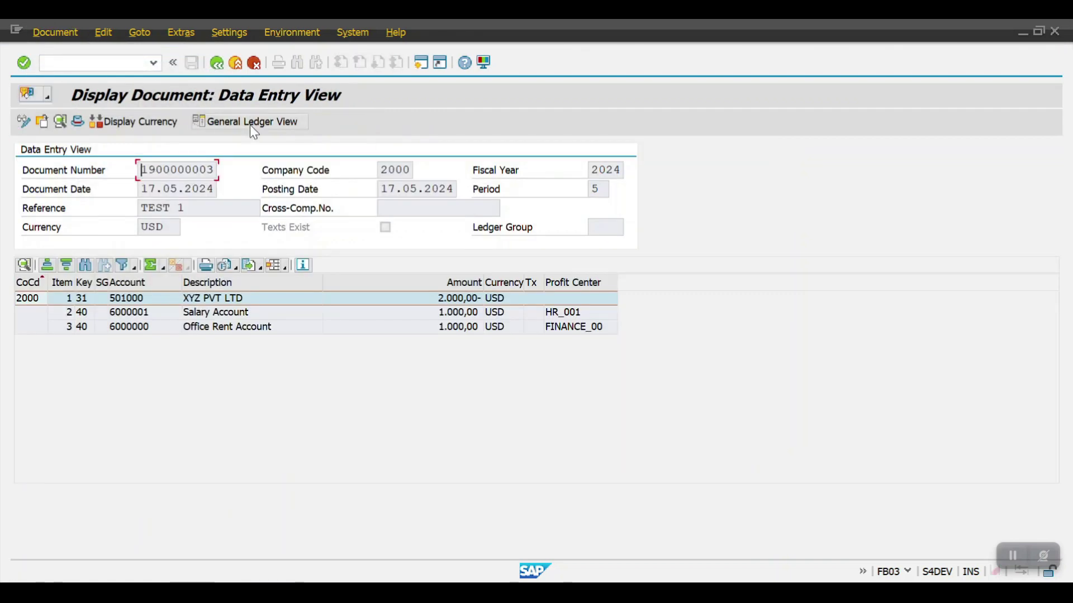
left_click(239, 123)
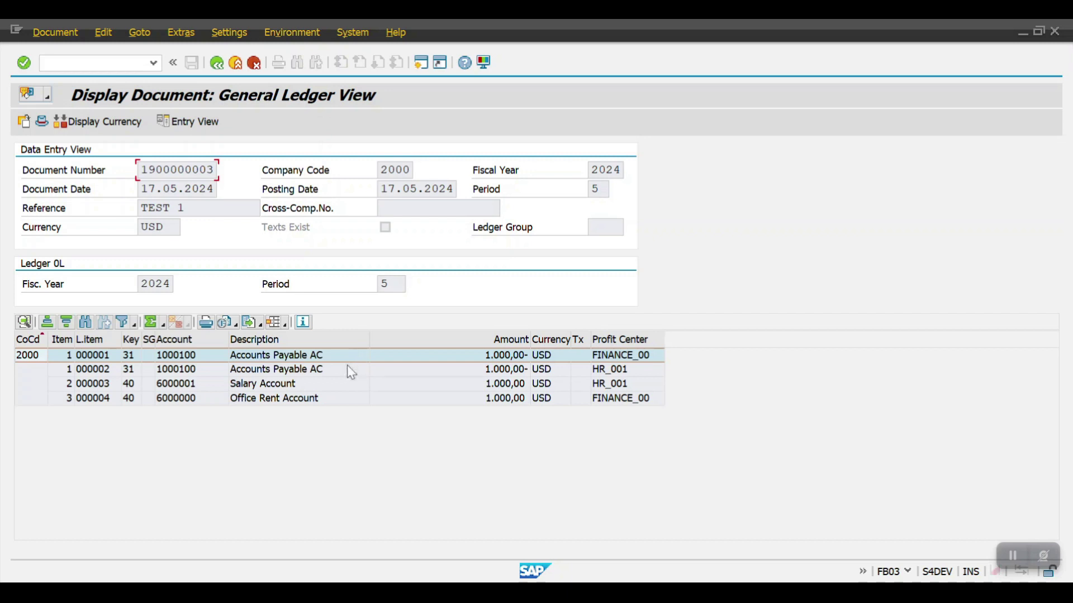
left_click(273, 398)
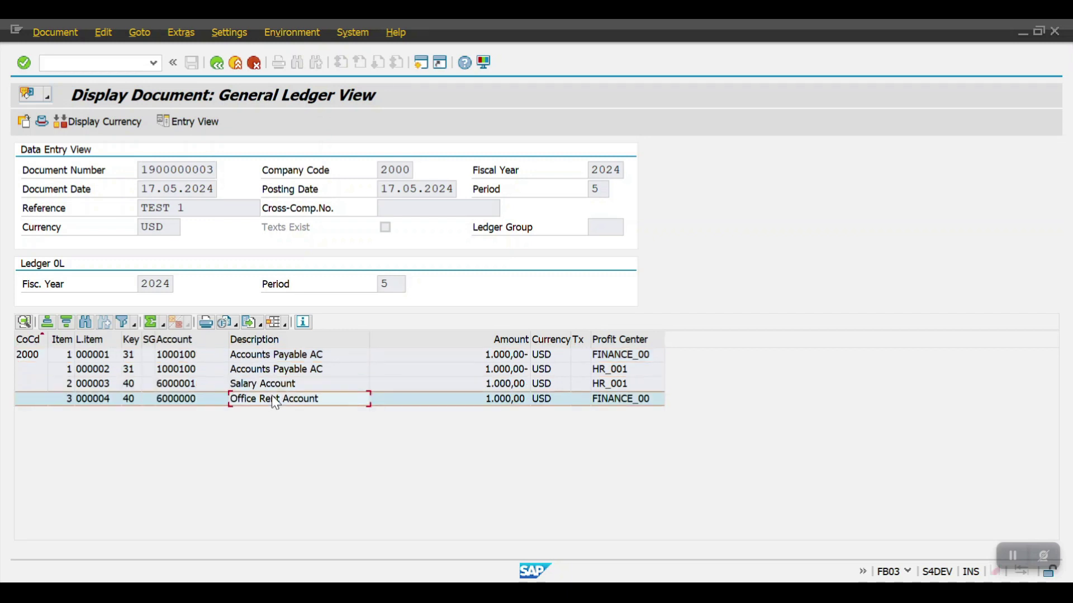
left_click(180, 391)
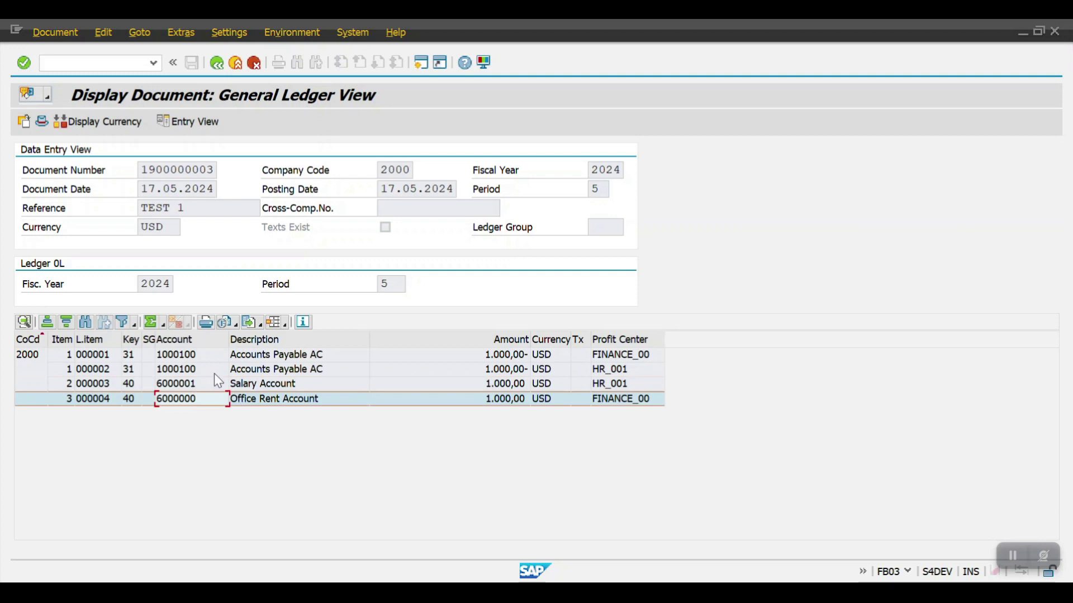
left_click(196, 370)
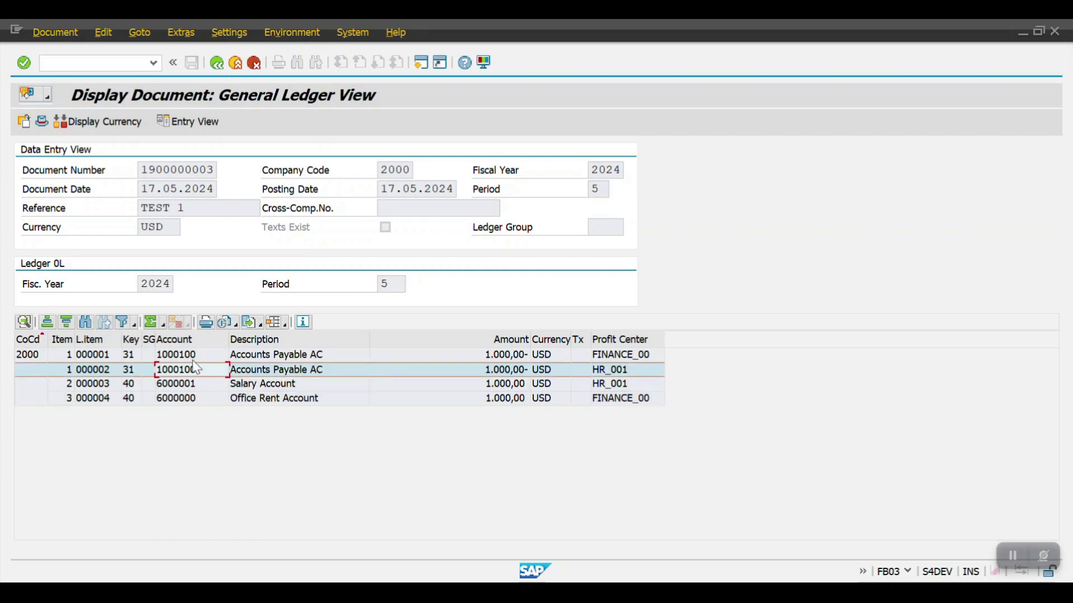
left_click(628, 339)
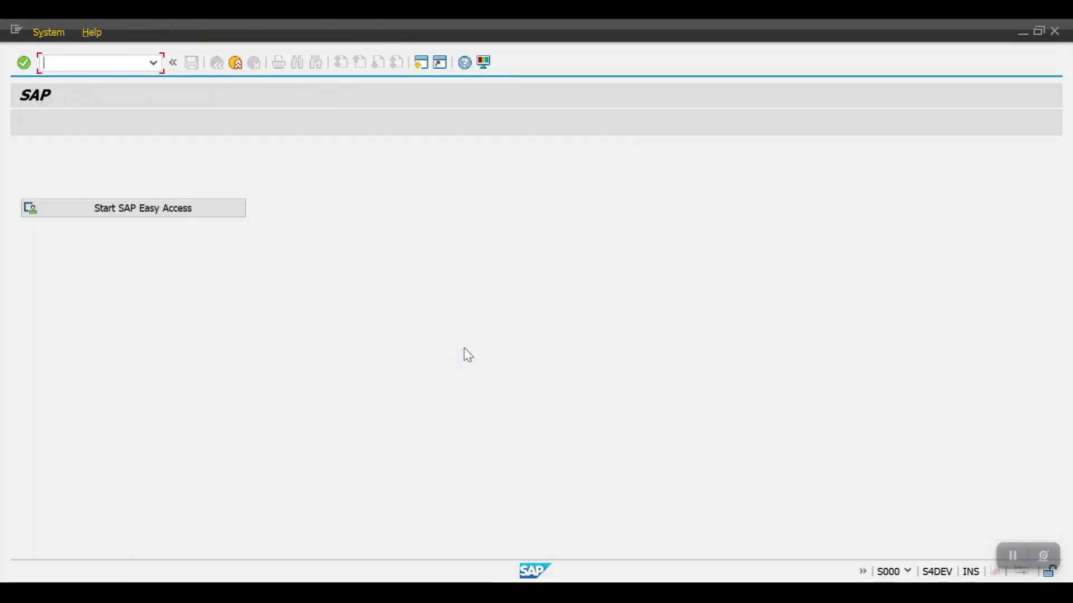
Start the outgoing payment (f-02) with document date 17.05.2024 copied from the posting date.
type("f-")
type("02")
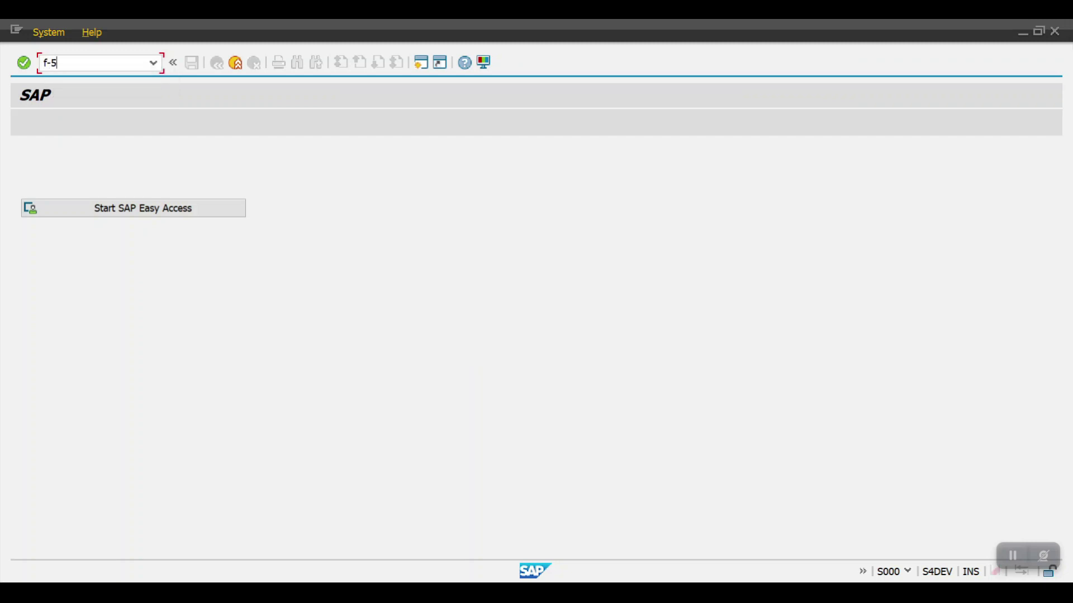
key("Return")
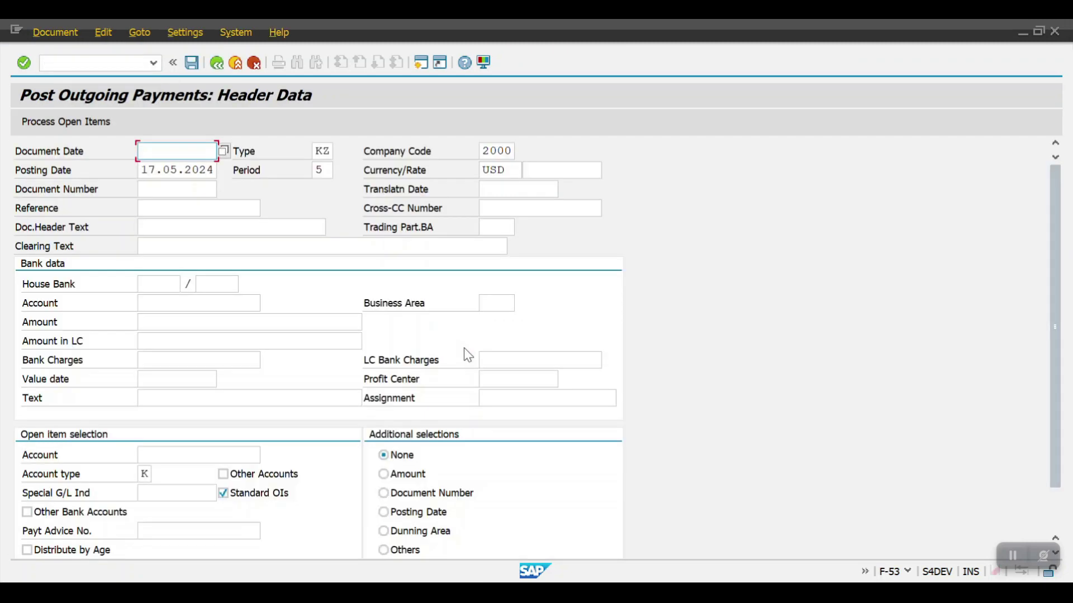
left_click(179, 169)
double_click(179, 168)
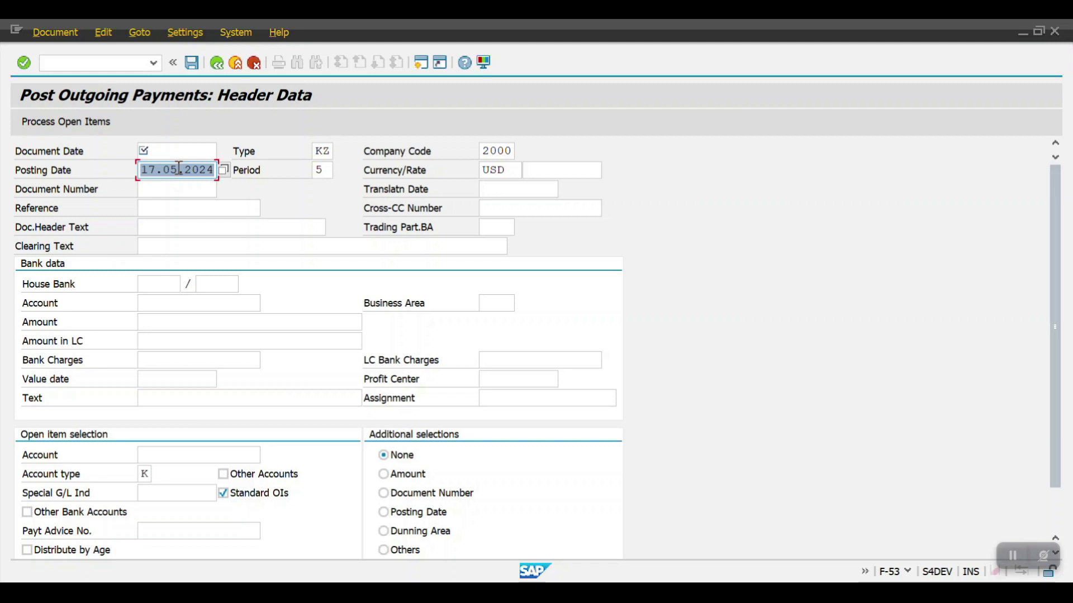
key("ctrl+c")
left_click(175, 150)
key("ctrl+v")
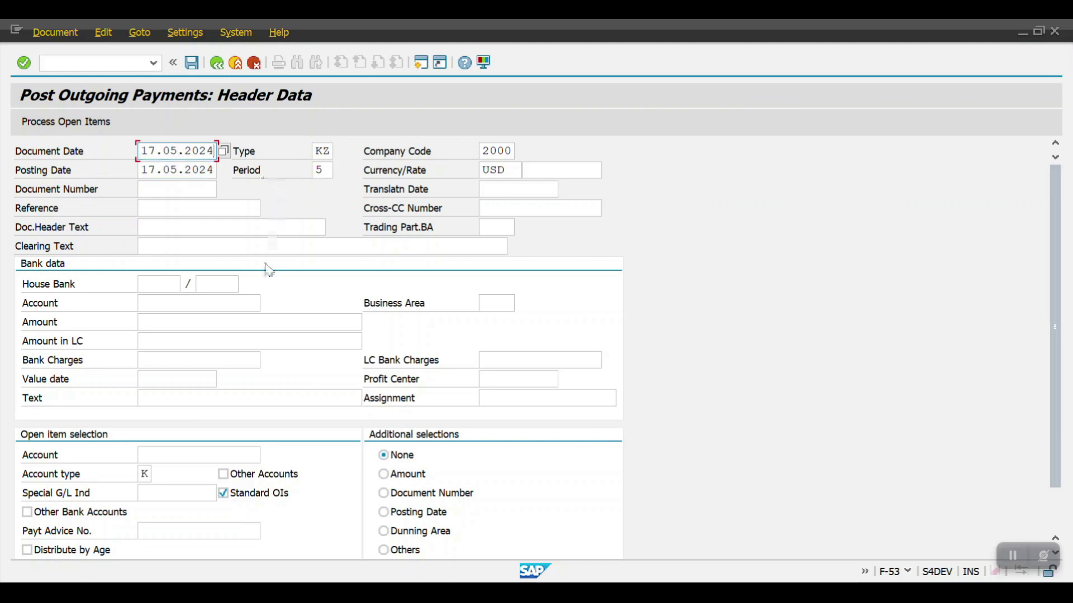
Choose bank account 1000010 and enter payment amount 2000.
left_click(168, 303)
left_click(173, 316)
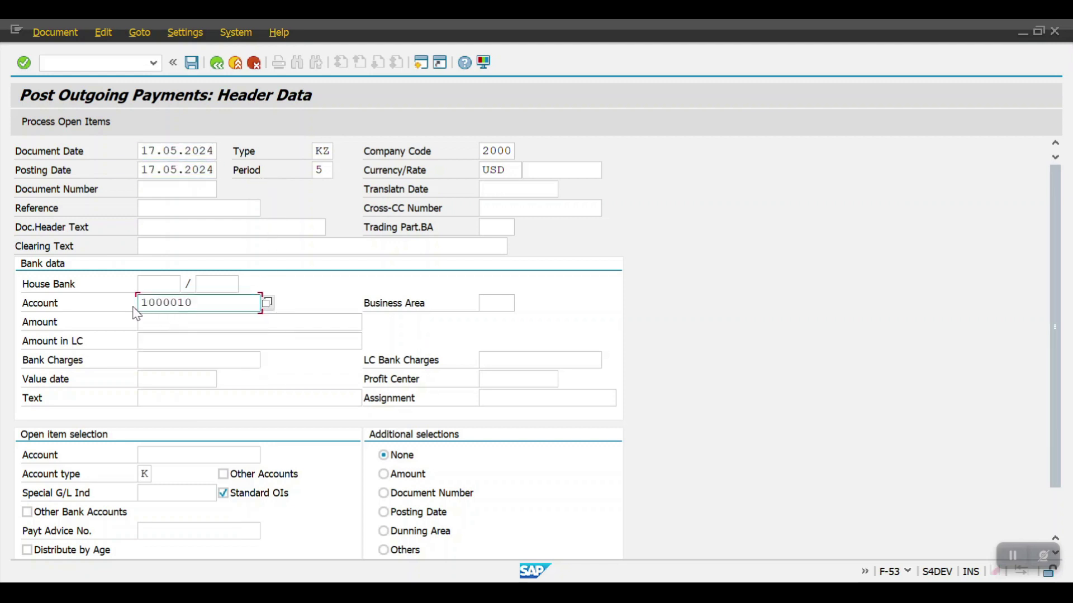
left_click_drag(199, 302, 74, 302)
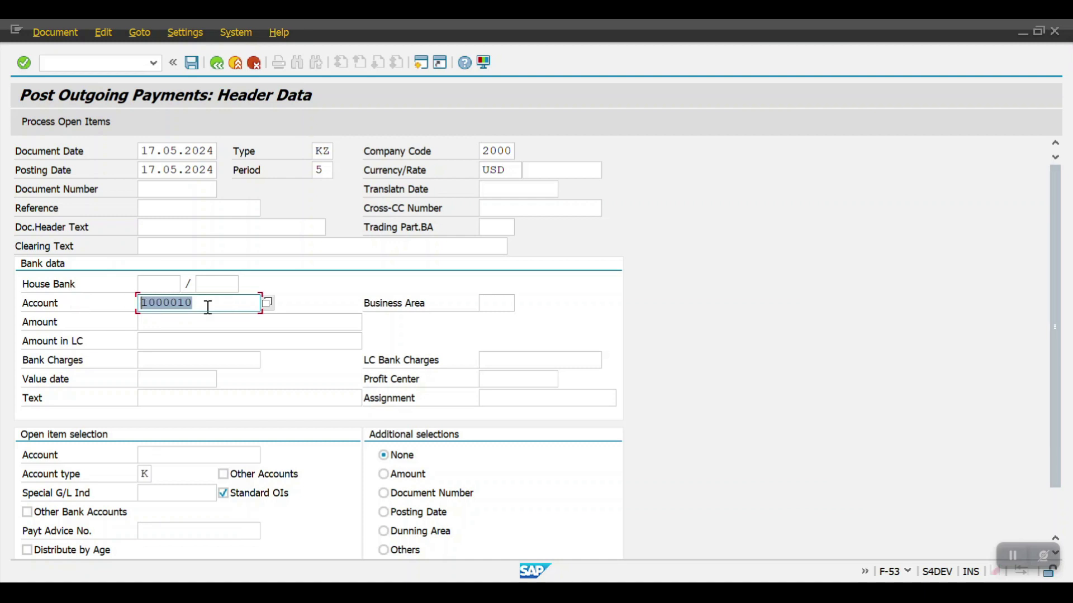
left_click(149, 284)
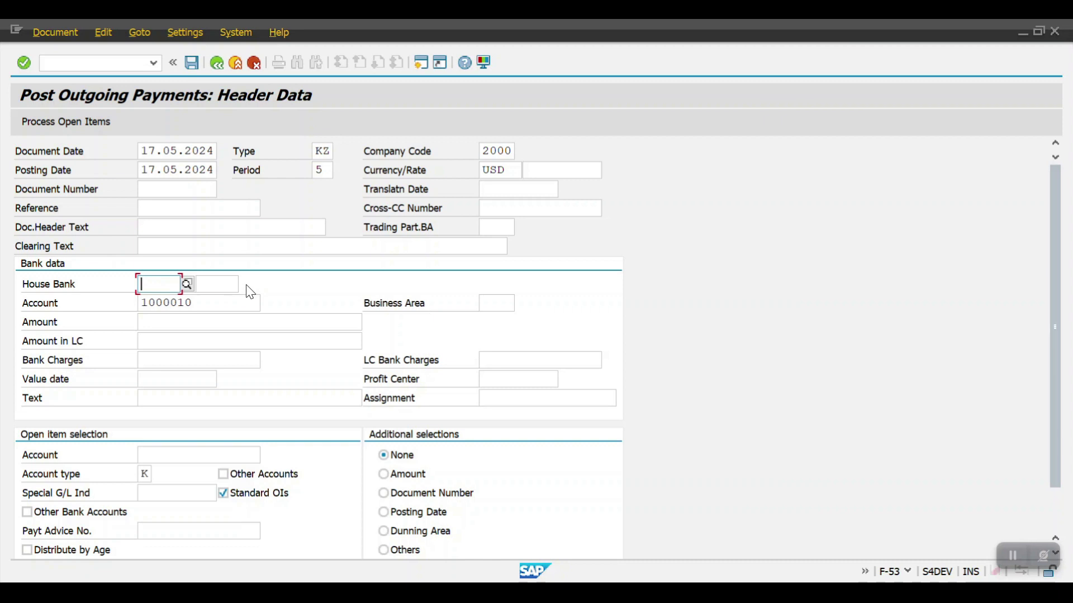
left_click(205, 322)
type("2000")
left_click(193, 337)
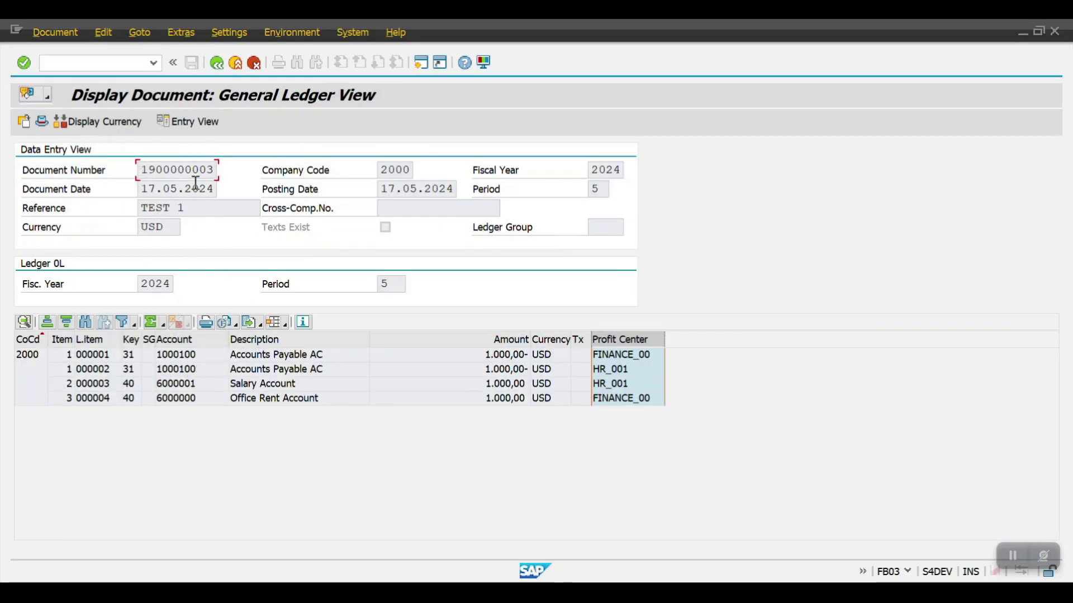
Confirm supplier account 501000 in the document's entry view, then return to the payment's open-item Account.
left_click(157, 123)
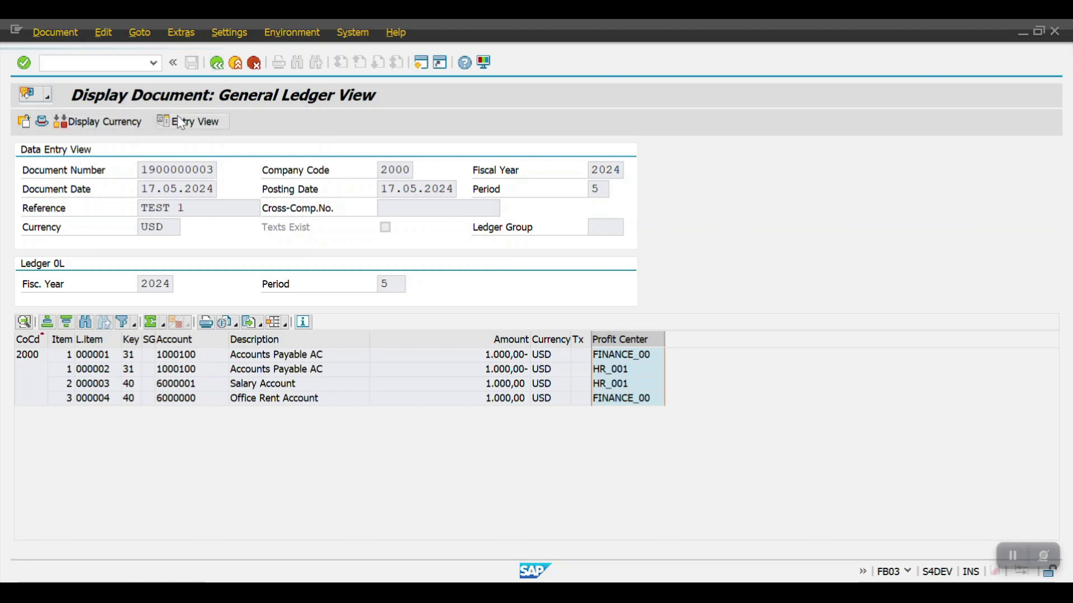
left_click(134, 300)
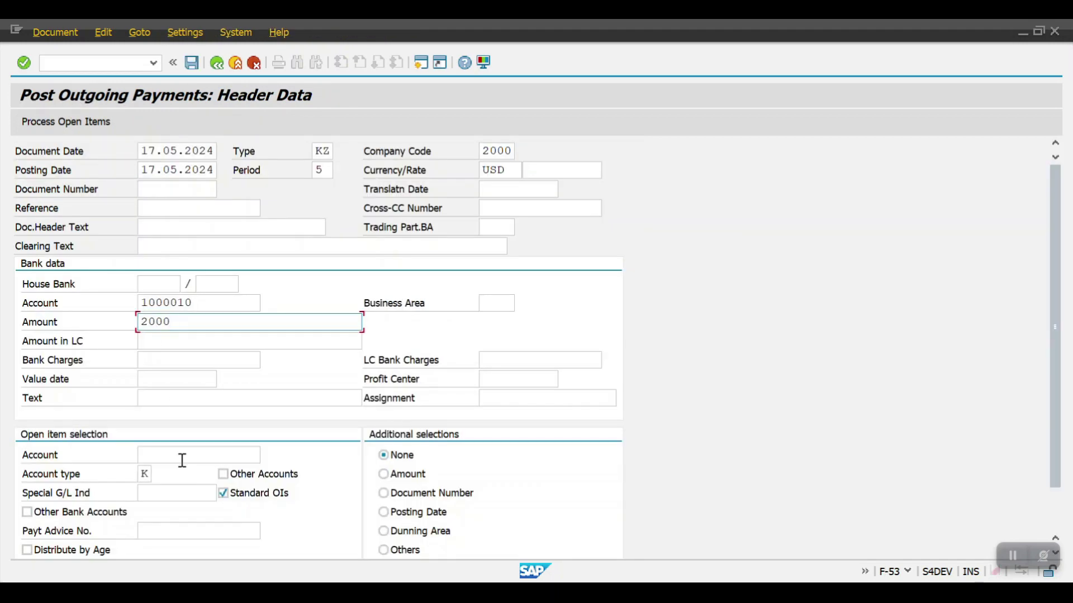
left_click(182, 460)
Enter supplier account 501000 for open item selection and process its open items.
type("501000")
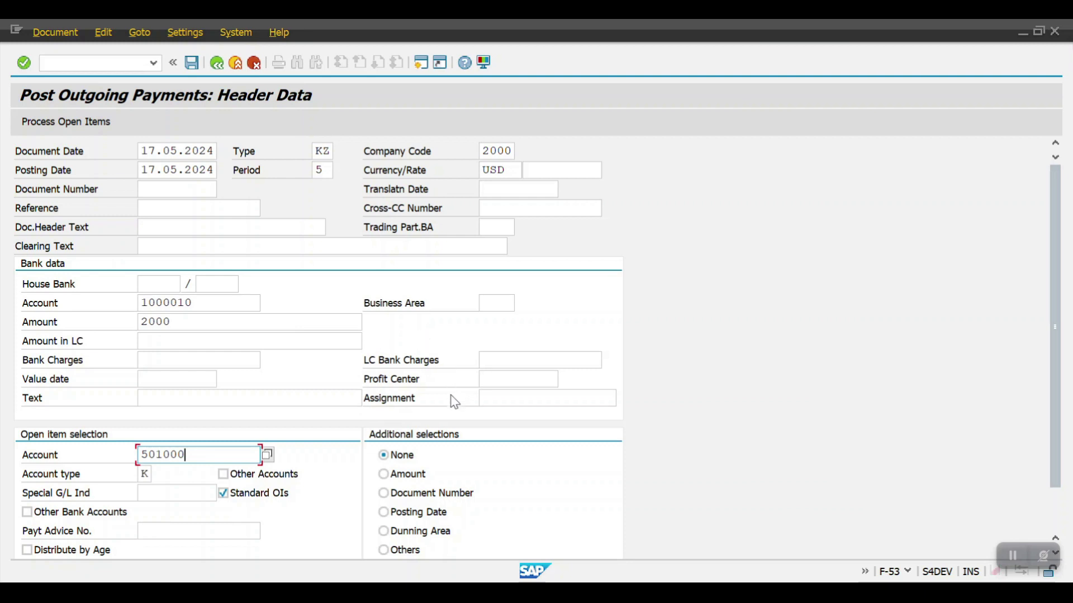
left_click(502, 380)
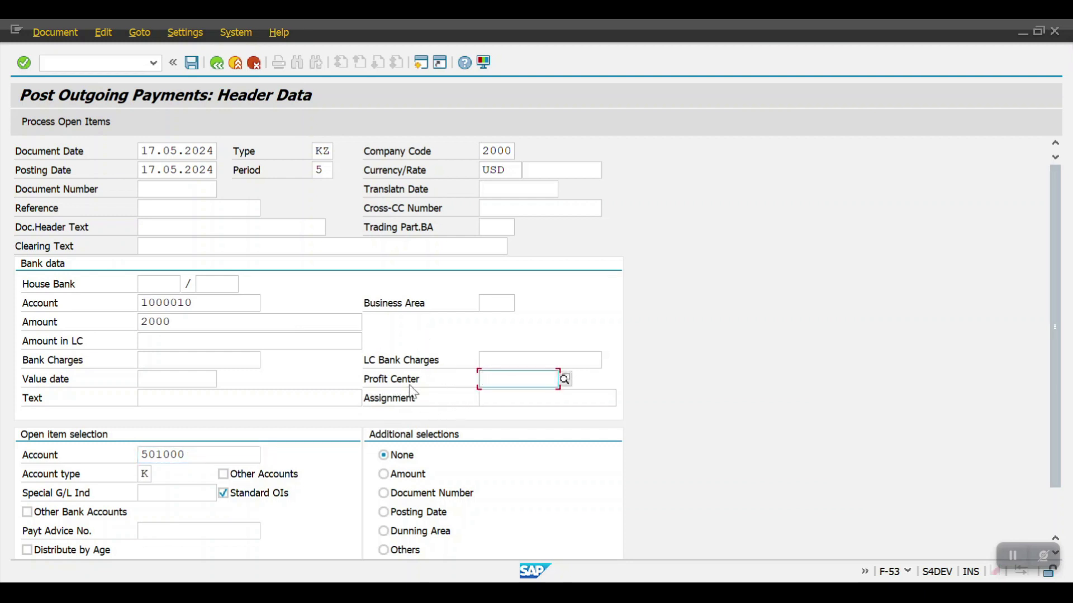
left_click(514, 399)
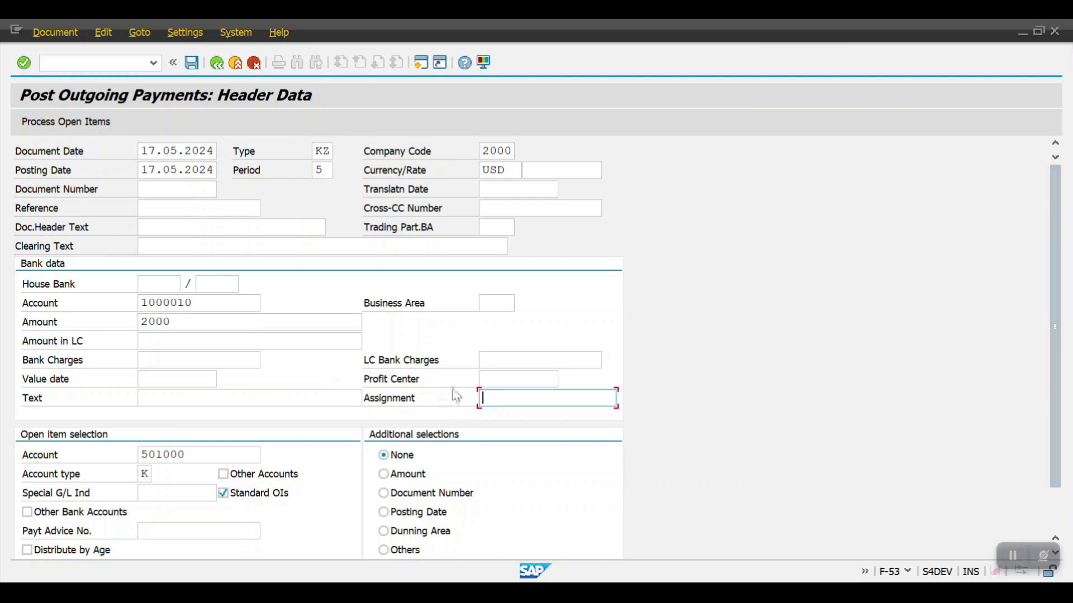
left_click(492, 374)
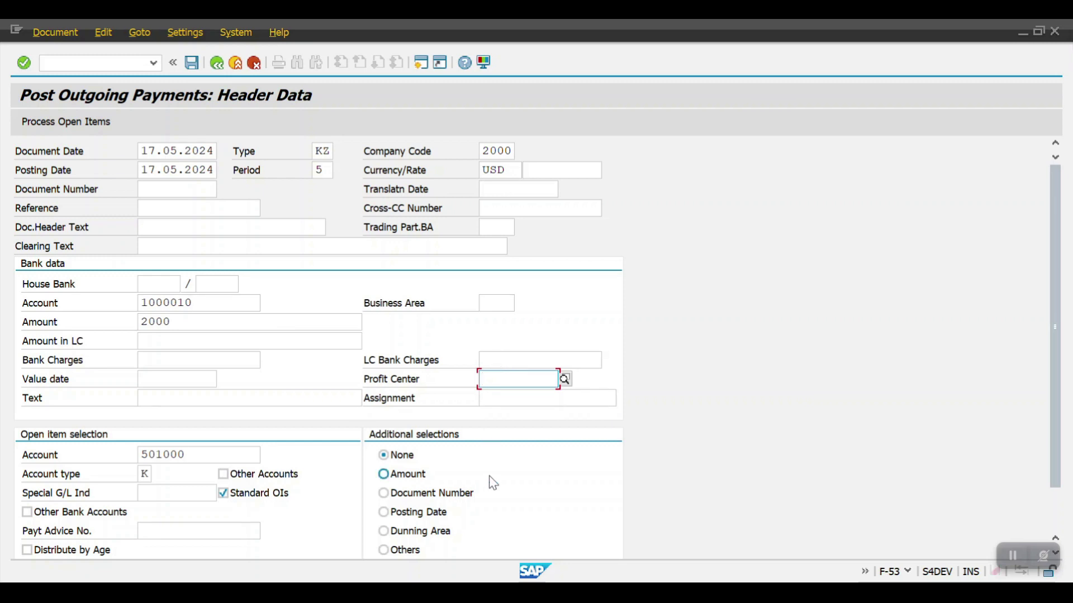
key("Return")
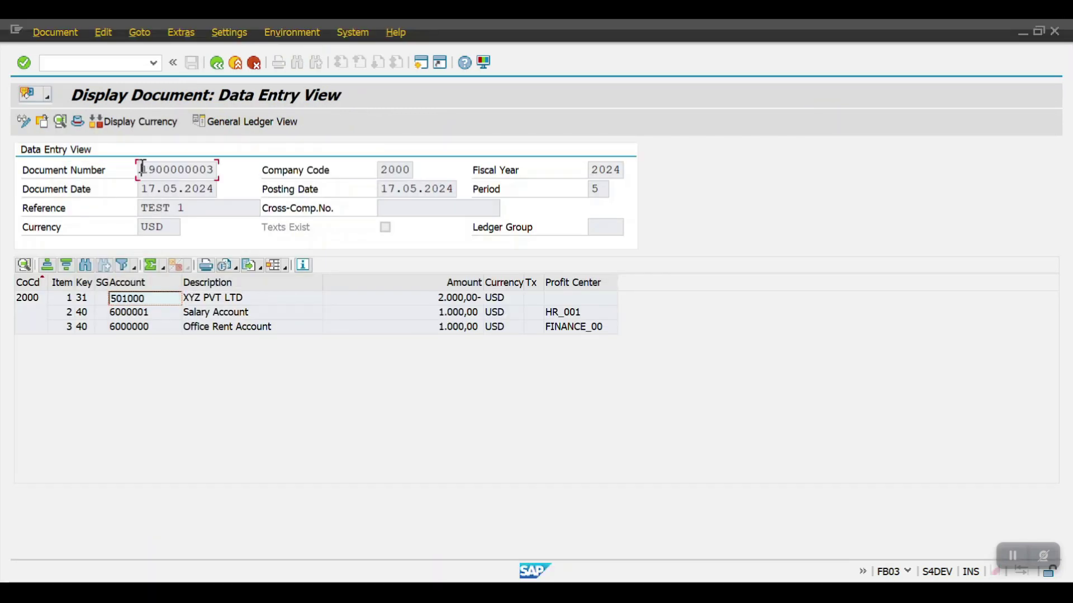
left_click_drag(140, 171, 210, 171)
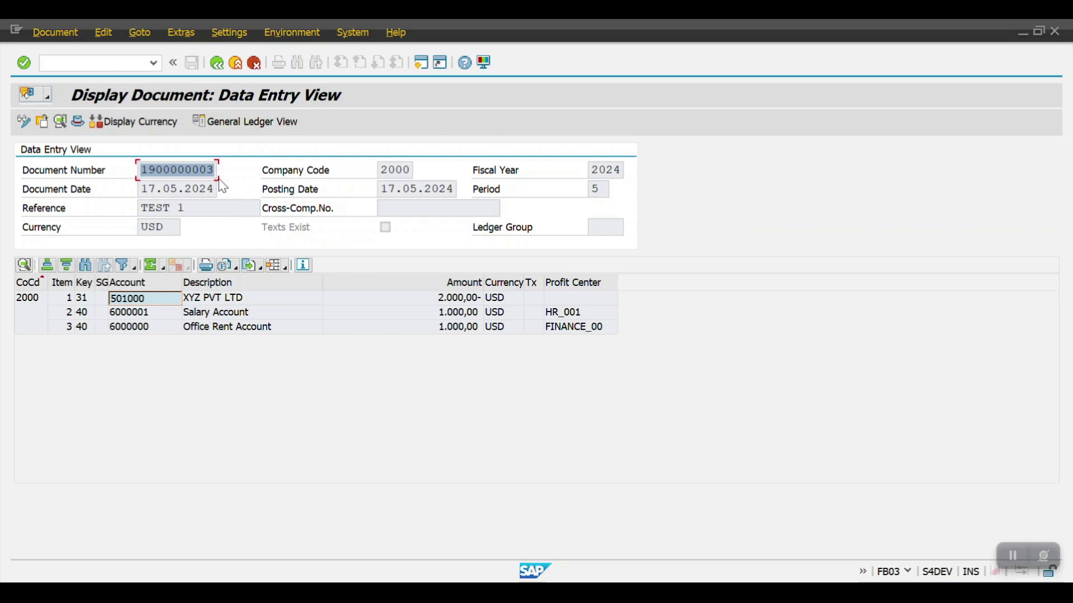
key("F3")
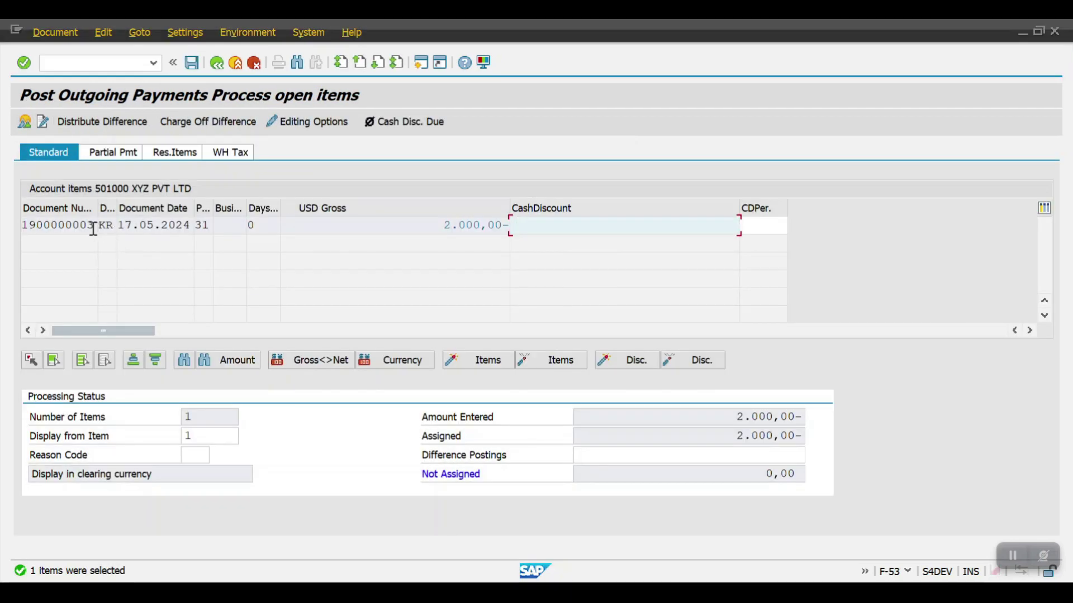
left_click(92, 226)
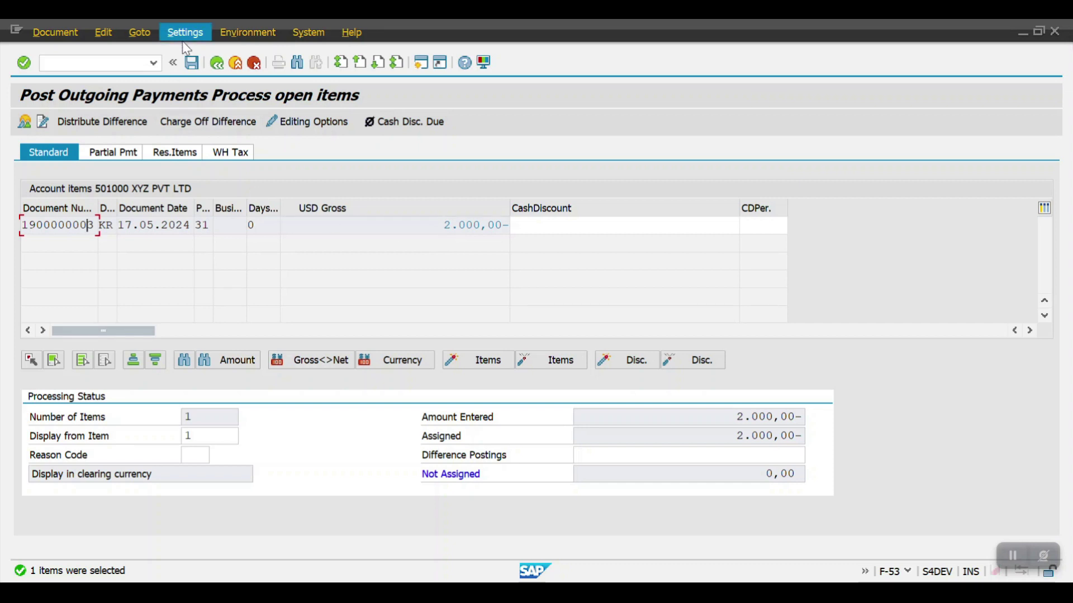
left_click(191, 63)
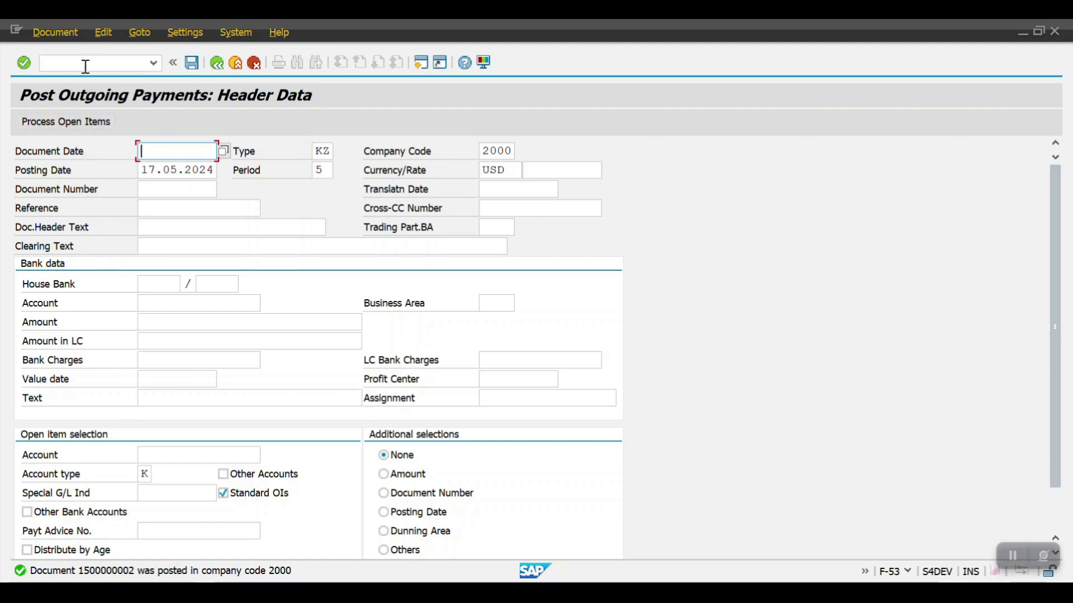
left_click(55, 34)
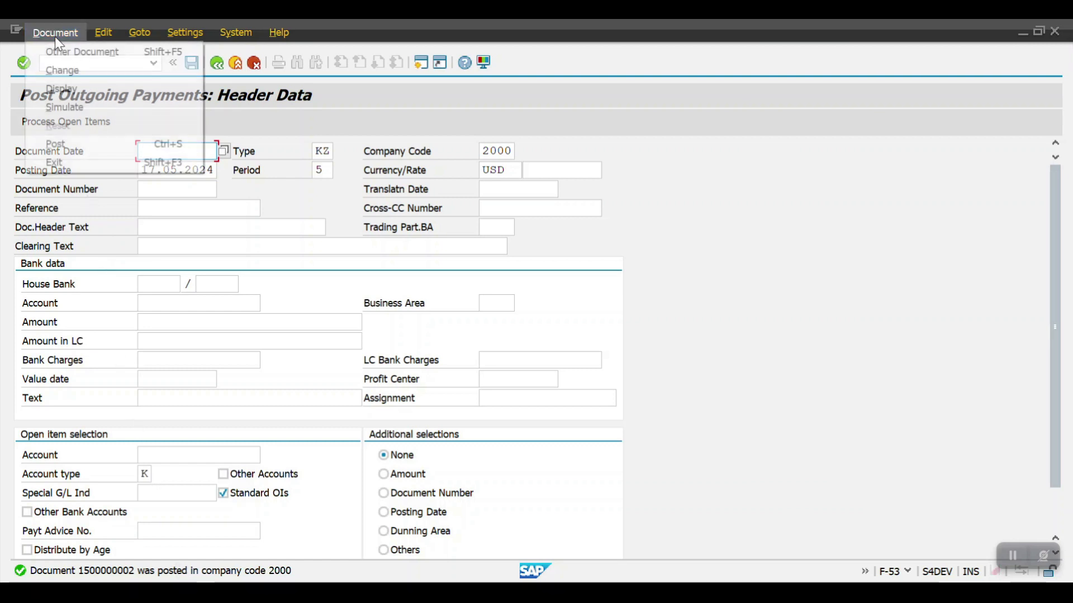
left_click(63, 90)
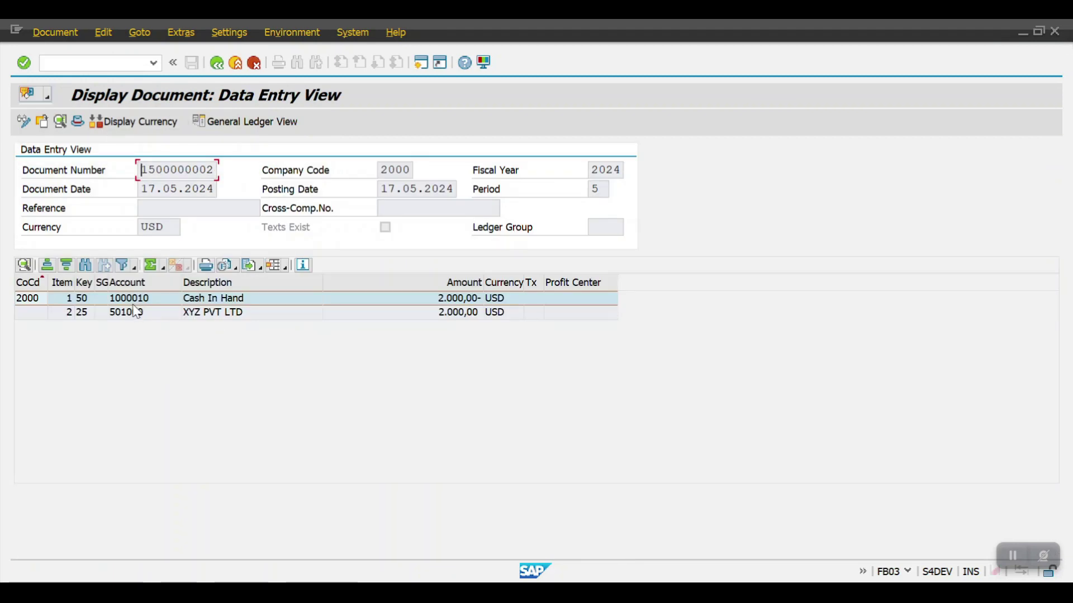
left_click(196, 301)
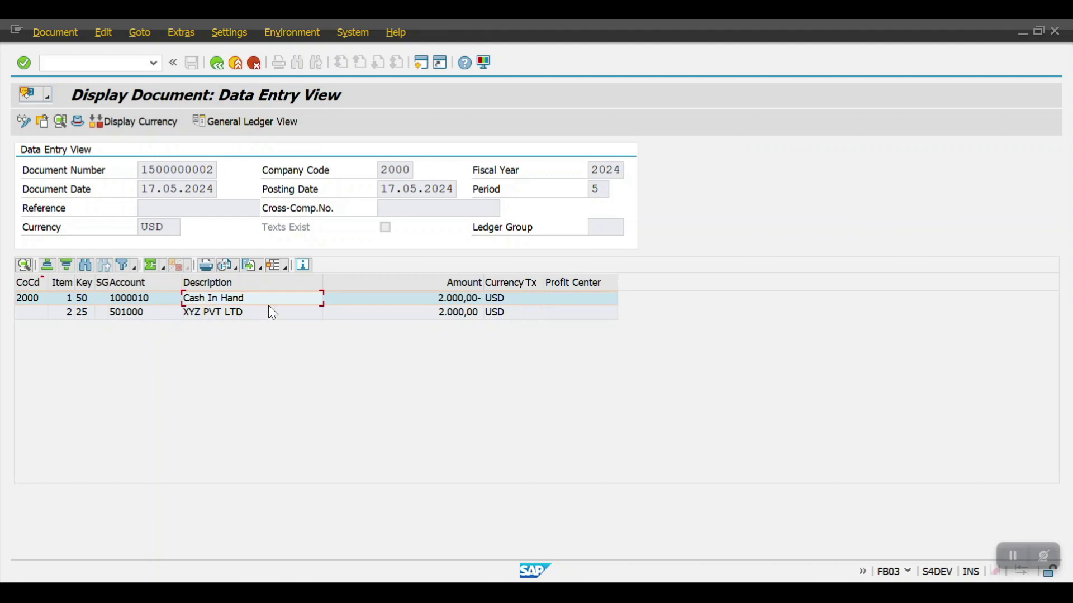
left_click(238, 127)
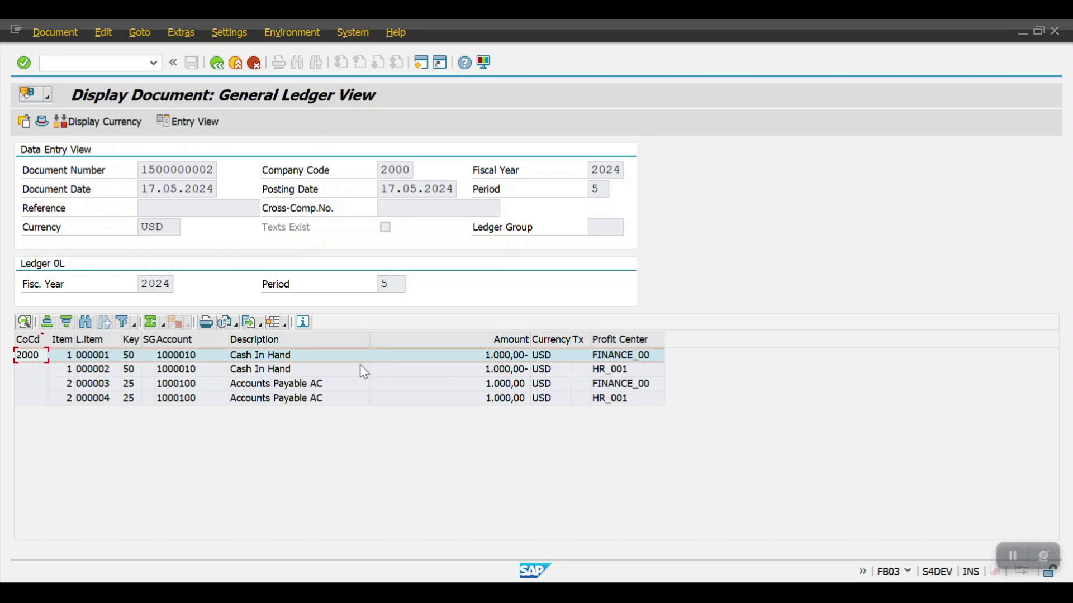
left_click(309, 358)
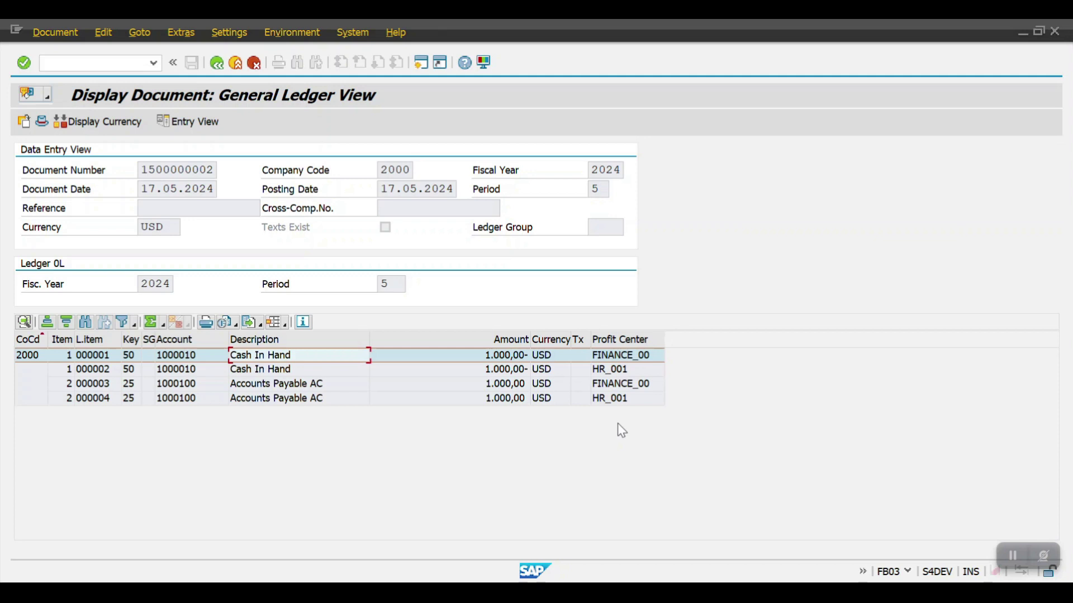
Start a G/L account document with /nfb50 dated 16.05.2024.
left_click(98, 62)
type("/nfb50")
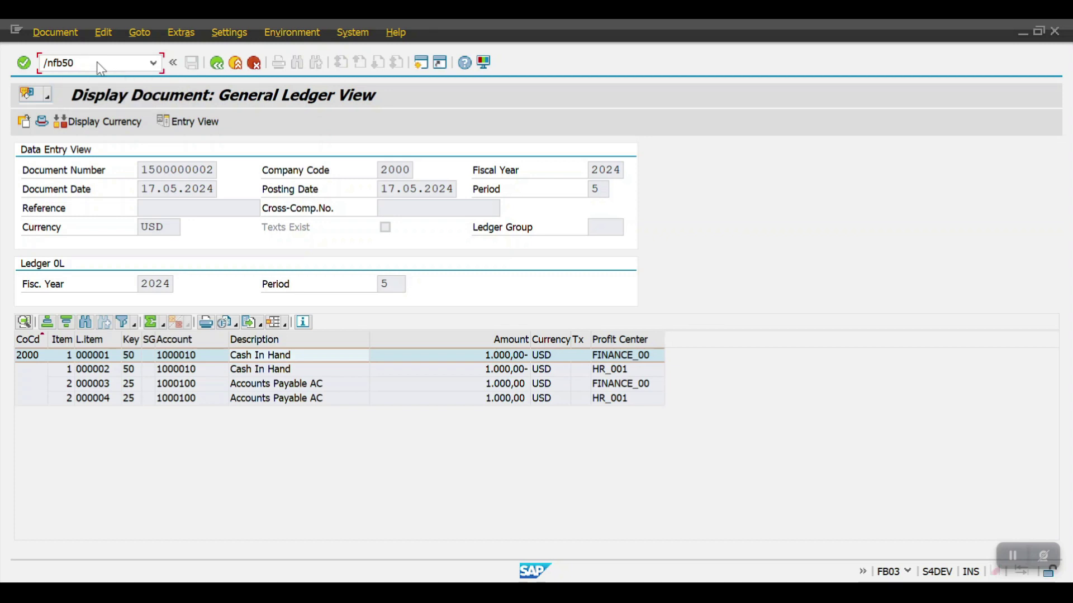
key("Return")
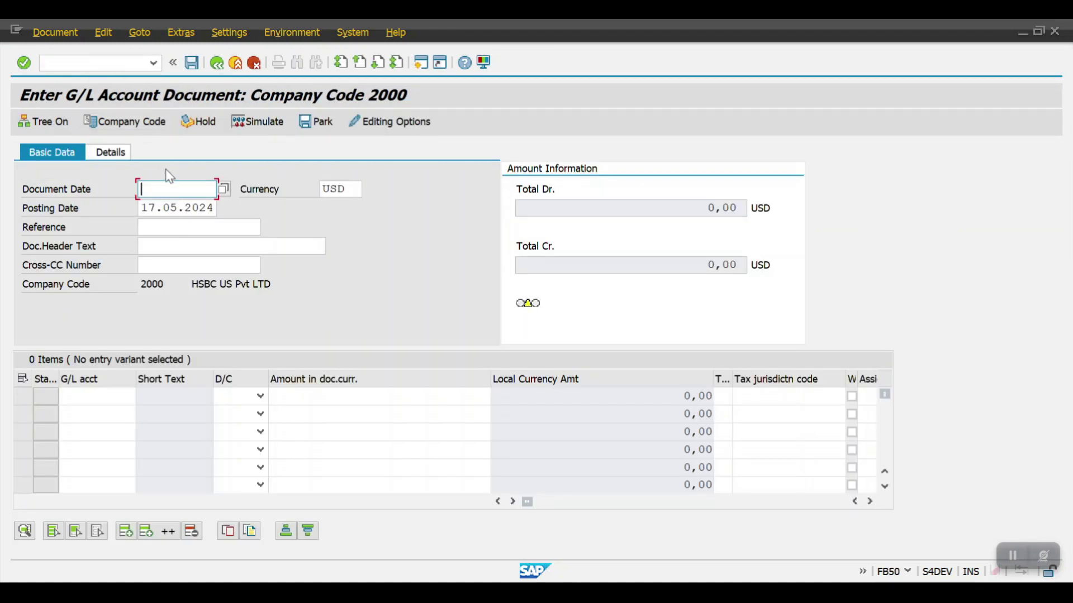
left_click(173, 189)
left_click(176, 207)
Enter the document header text 'zero balaceing Posting'.
left_click(168, 247)
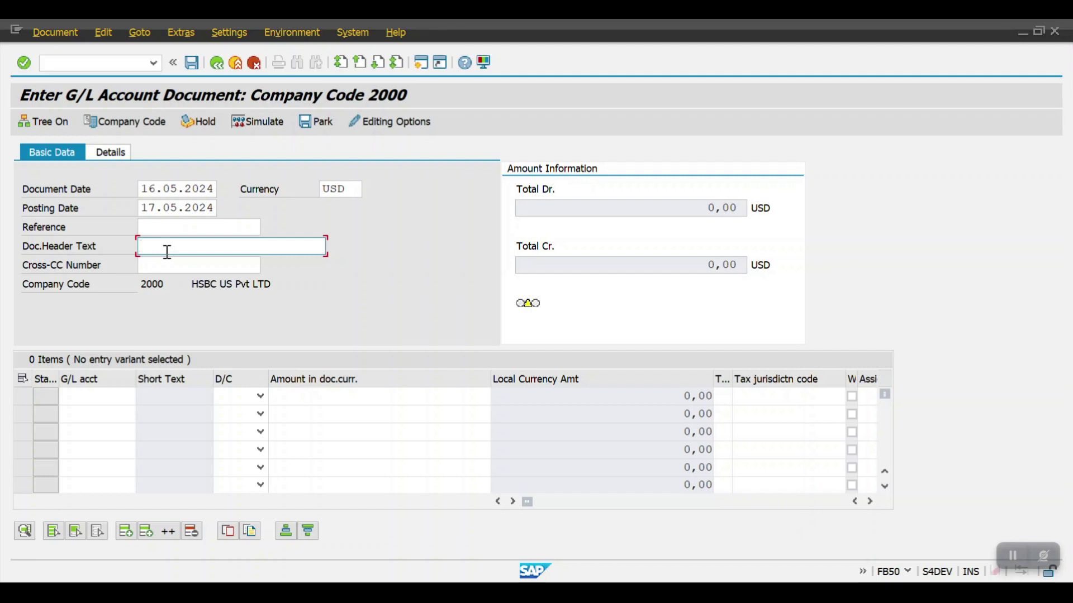
type("zero")
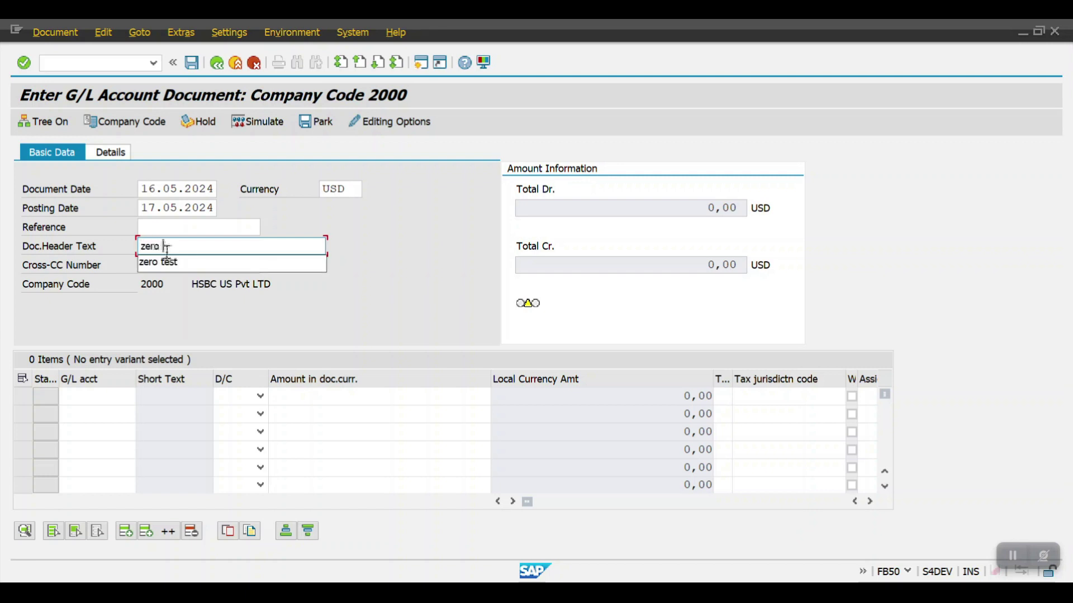
type(" balaceing b")
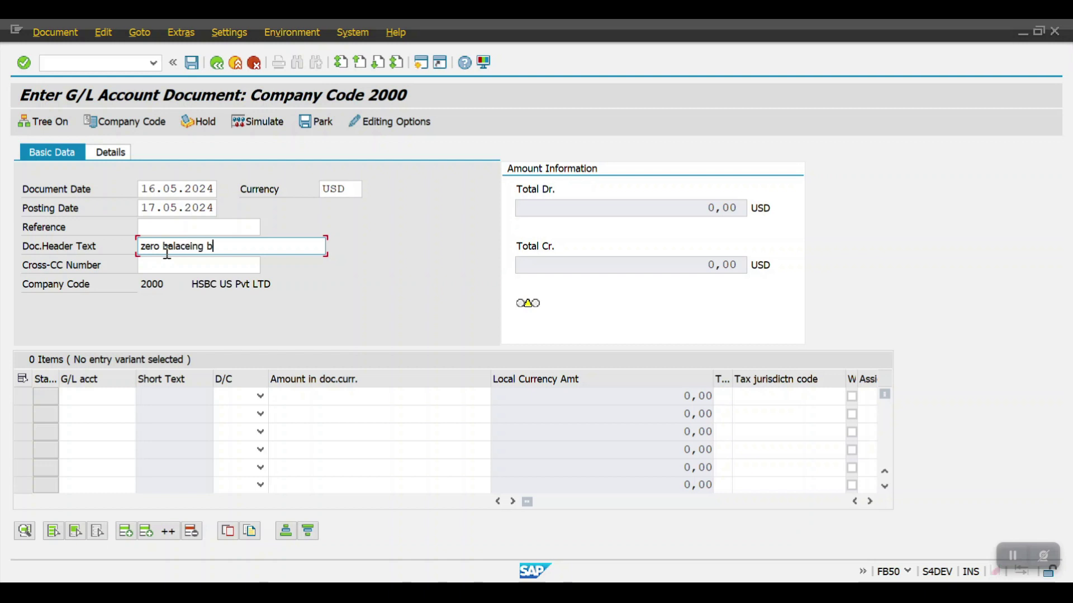
key("BackSpace")
type("Posting")
Enter G/L accounts 6000001, 6000000 and 1000010 on the first three item lines.
left_click(106, 396)
left_click(107, 396)
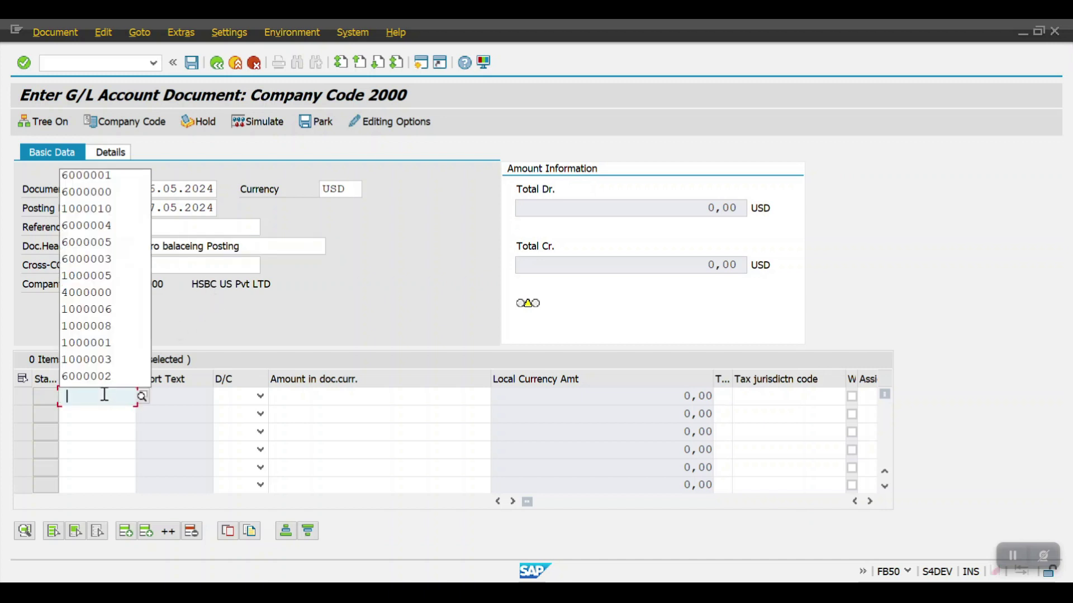
left_click(84, 175)
left_click(84, 414)
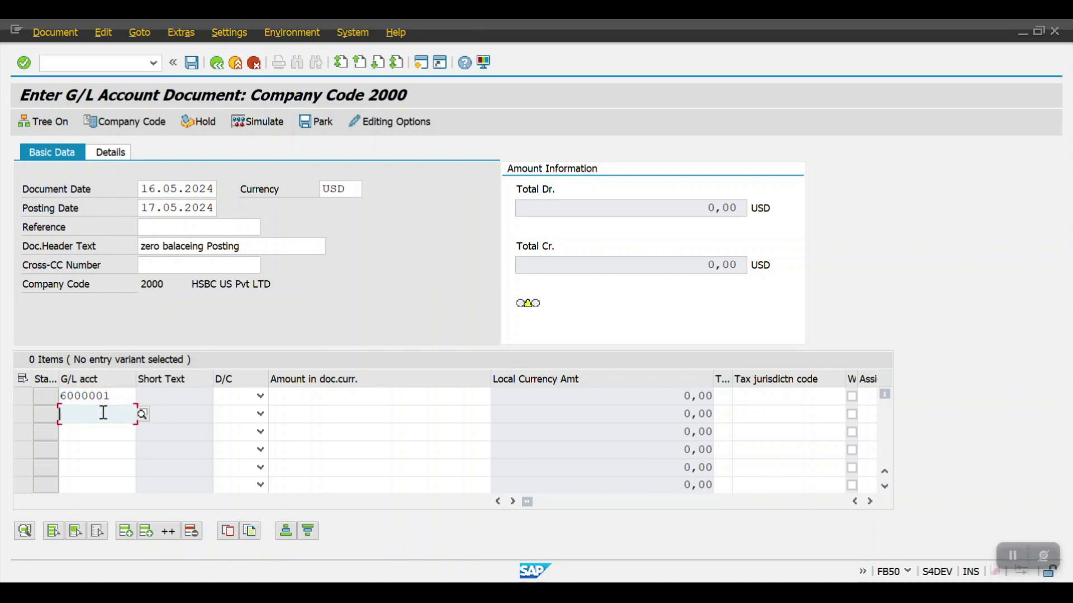
left_click(84, 413)
left_click(84, 267)
left_click(102, 431)
left_click(103, 431)
left_click(104, 247)
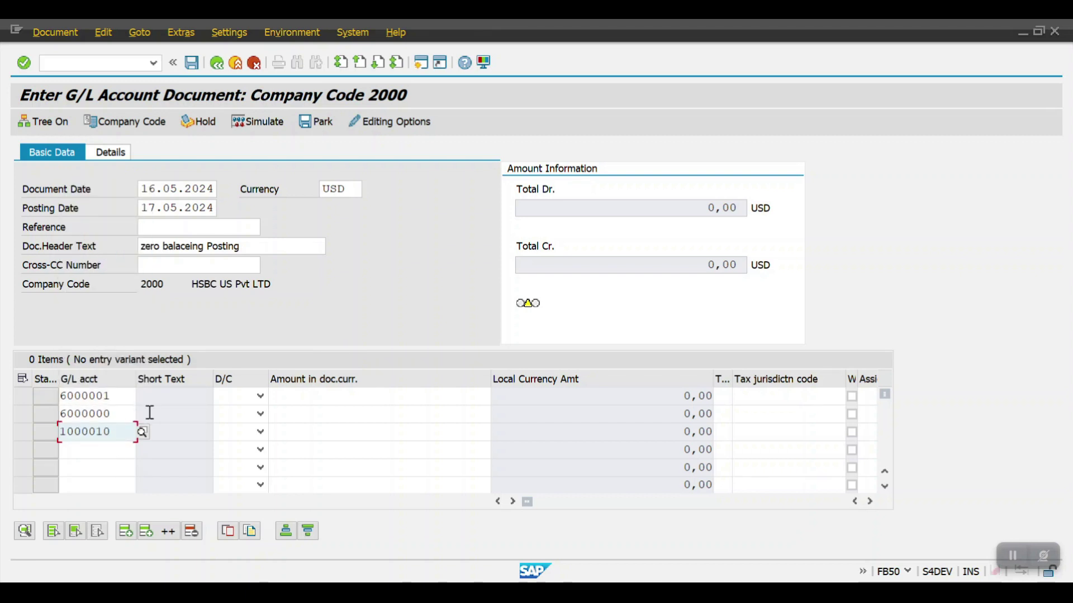
Mark the first two lines as credits and the third line as a debit.
left_click(261, 396)
left_click(256, 411)
left_click(259, 414)
left_click(240, 431)
left_click(261, 432)
left_click(254, 466)
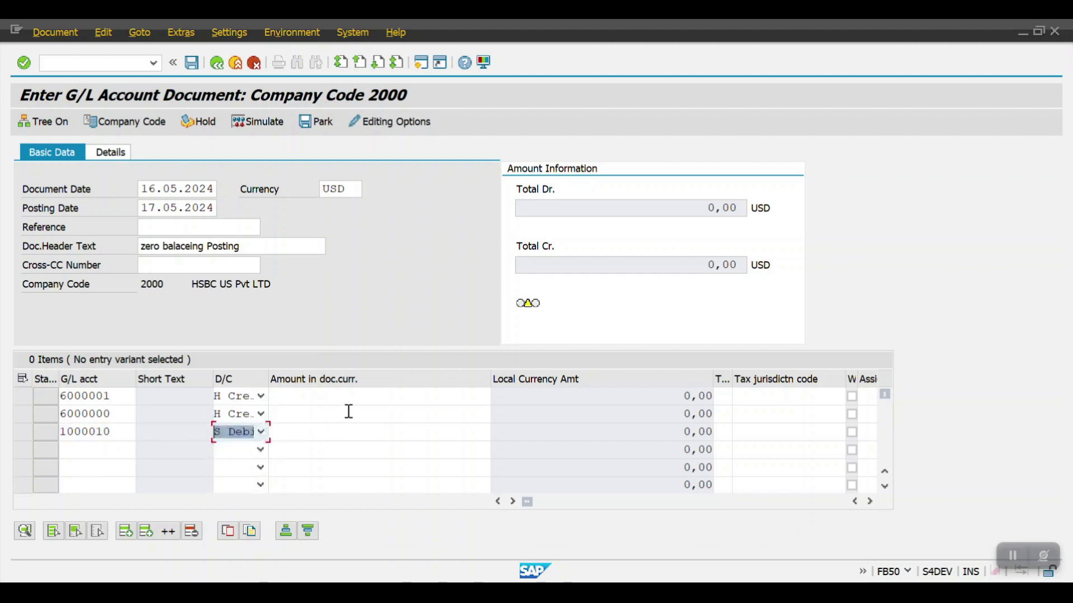
left_click(364, 398)
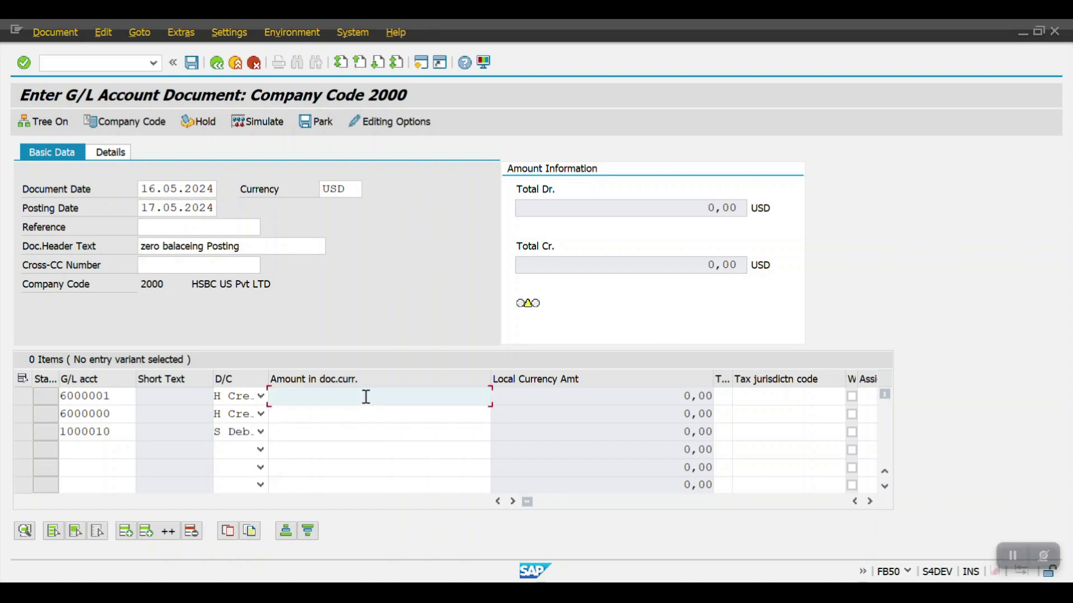
Enter amounts 1500, 1300 and 2800 on the three lines.
type("1")
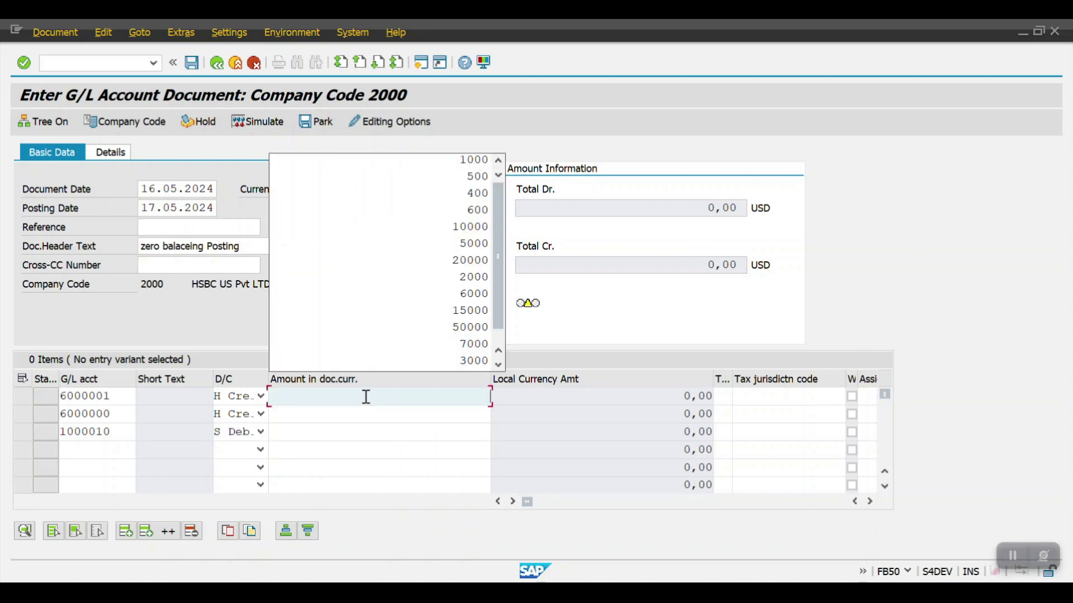
type("500")
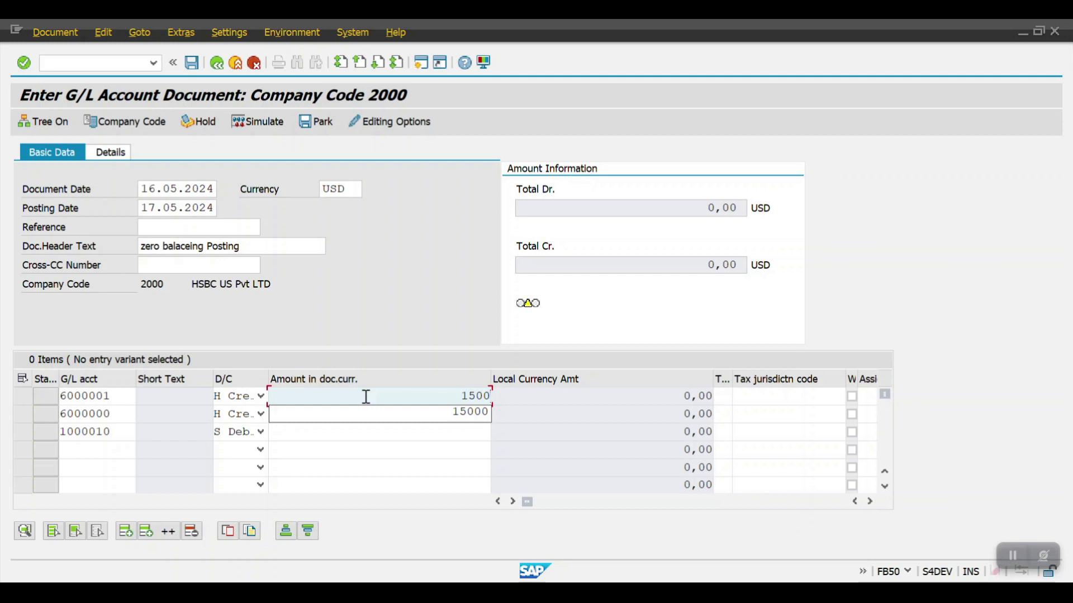
left_click(533, 397)
left_click(472, 417)
type("1530")
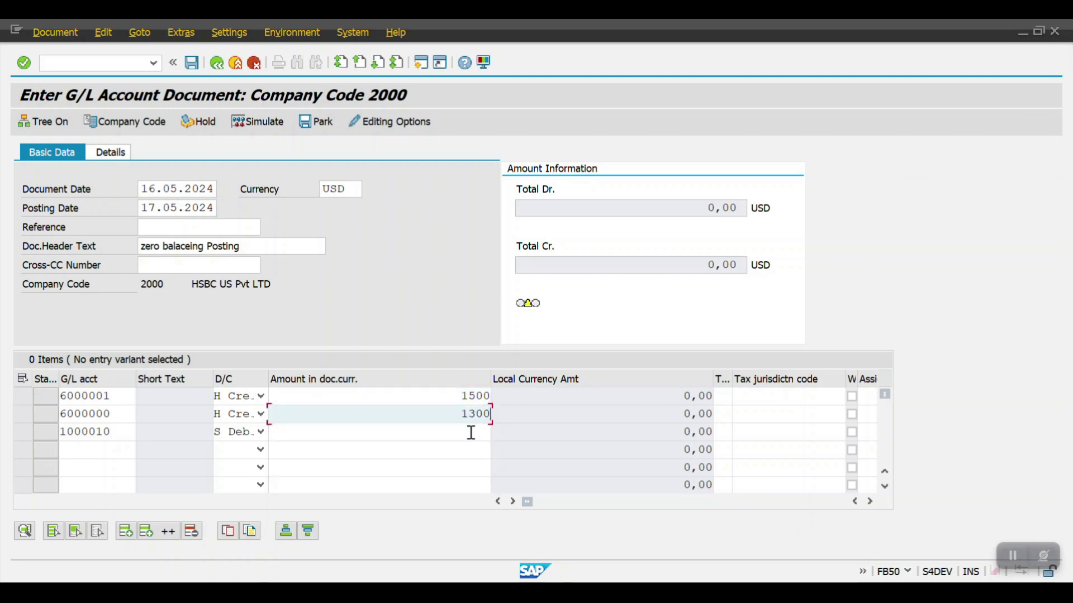
left_click(469, 435)
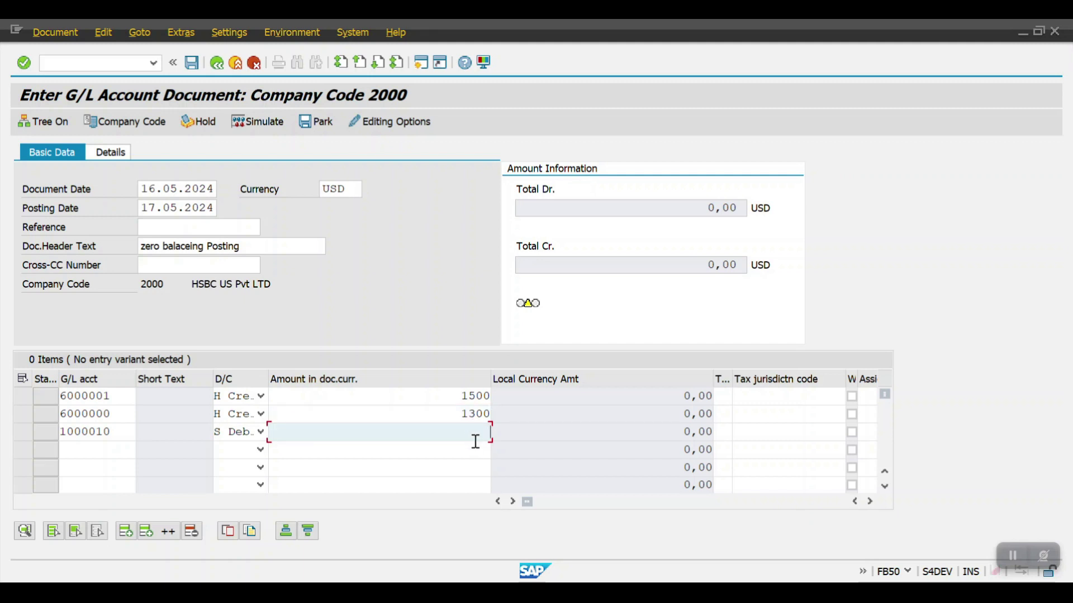
type("2800")
left_click(457, 397)
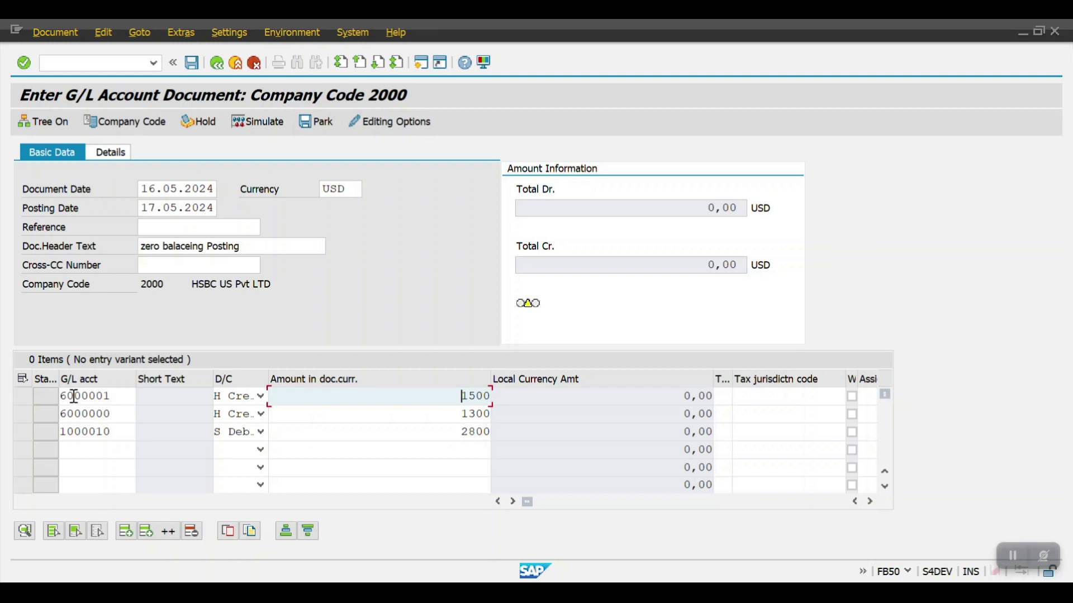
key("Tab")
key("Tab")
key("Tab")
key("Tab")
key("Tab")
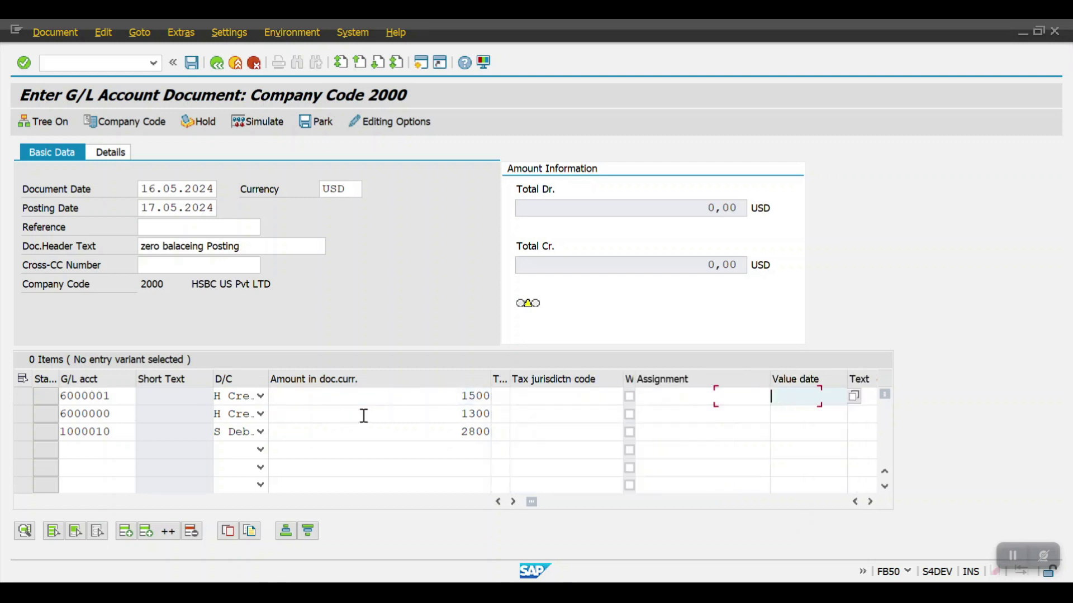
Assign cost center FIN_001 to the salary line and ADMIN_001 to the rent line, balancing 2.800,00 USD.
key("Tab")
key("Tab")
key("Tab")
key("Tab")
key("Tab")
key("Tab")
key("Tab")
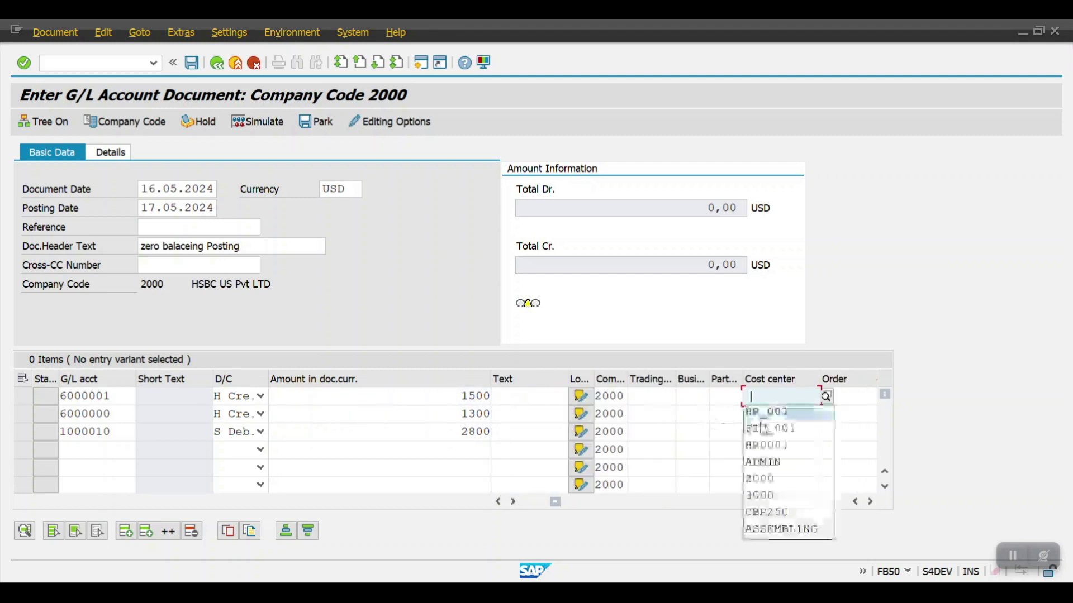
left_click(769, 428)
left_click(771, 414)
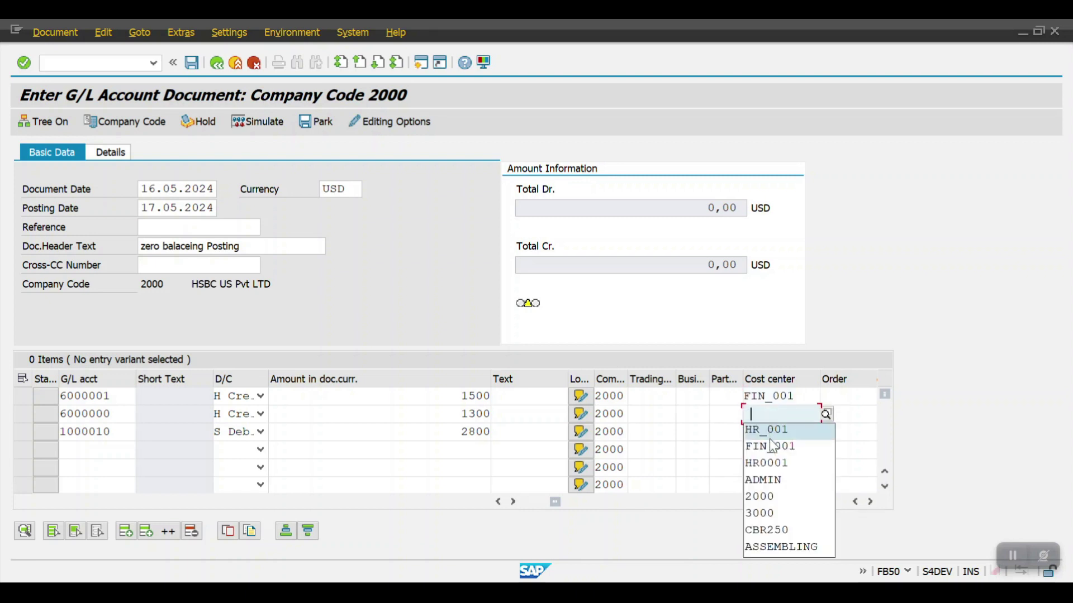
left_click(817, 479)
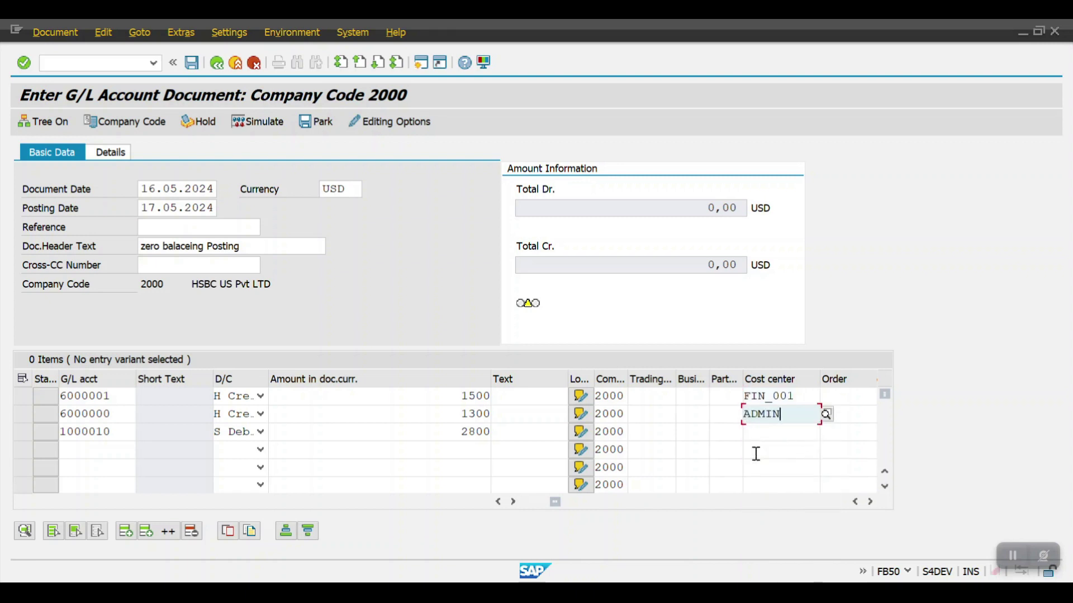
key("Return")
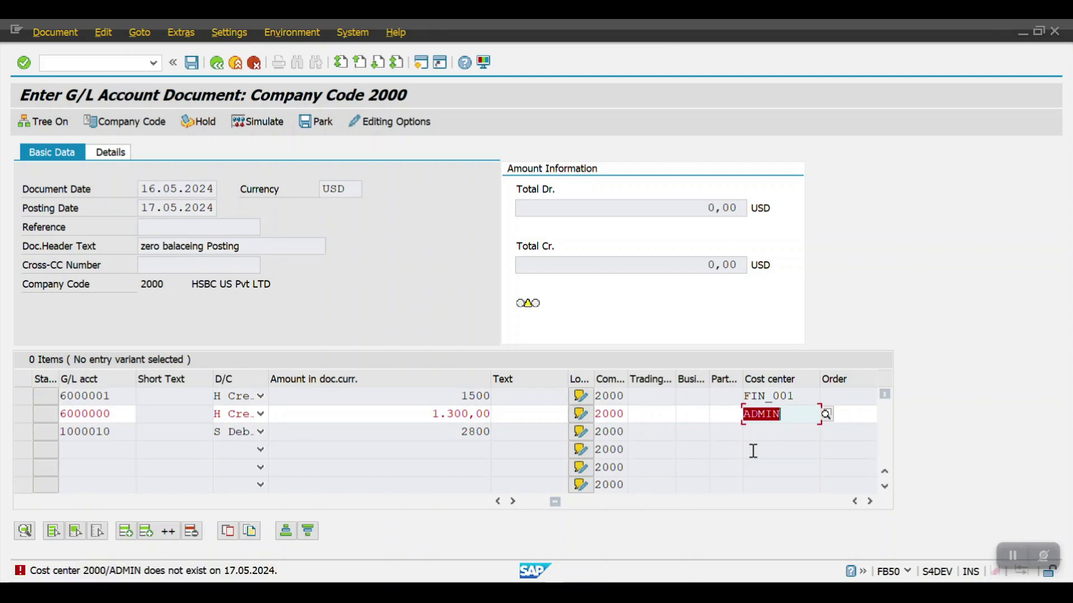
left_click(827, 414)
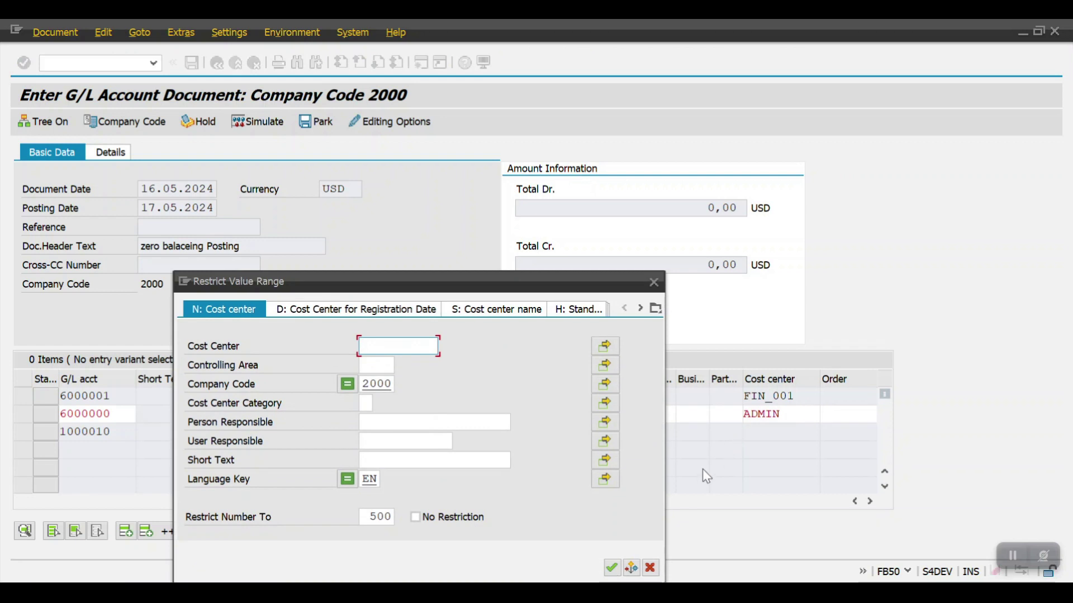
left_click(613, 568)
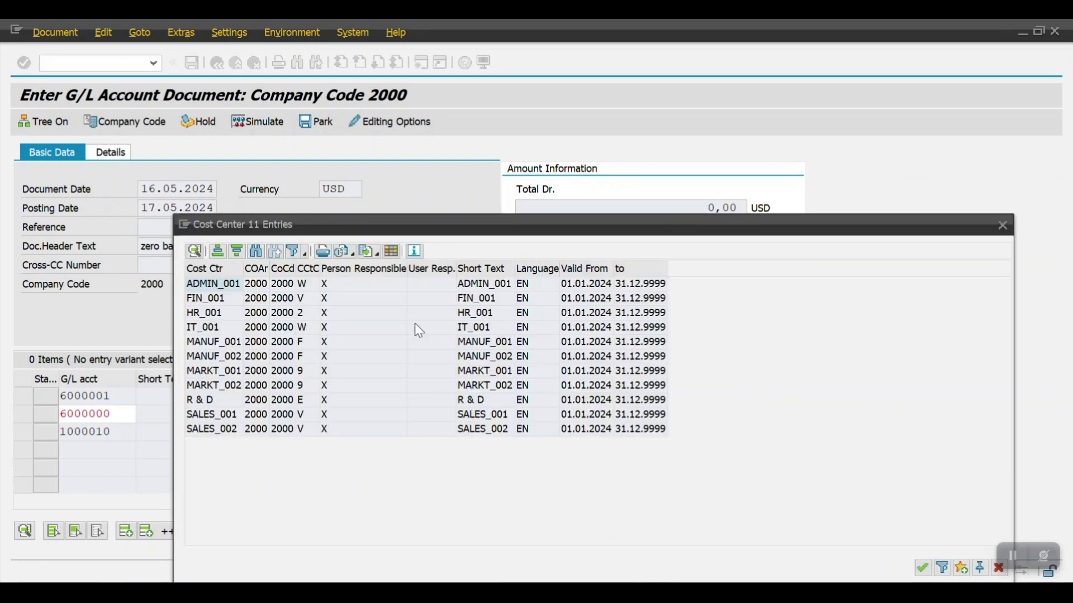
left_click(200, 286)
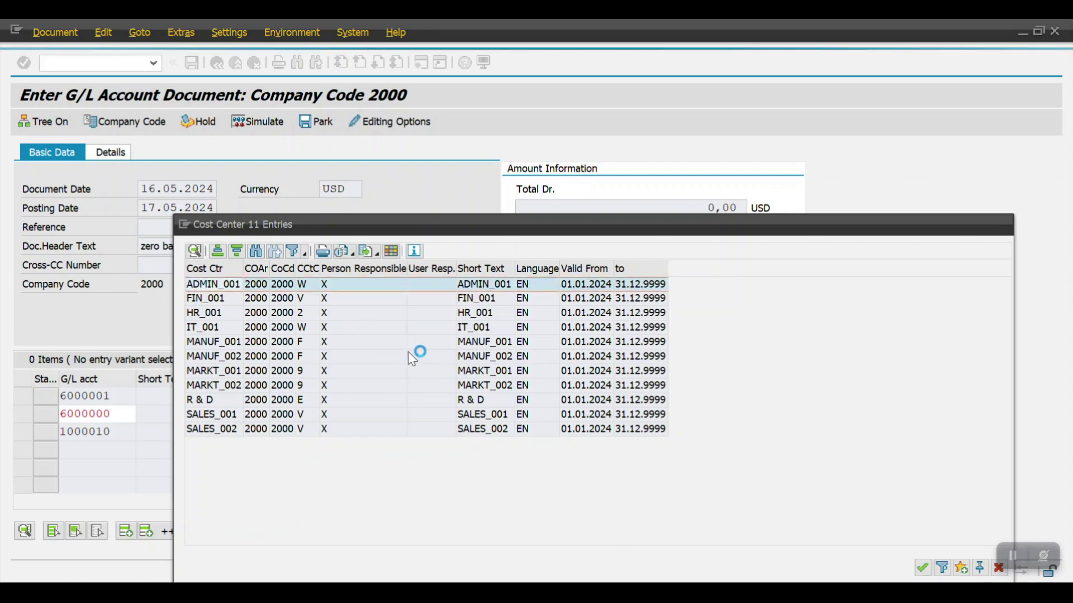
key("Return")
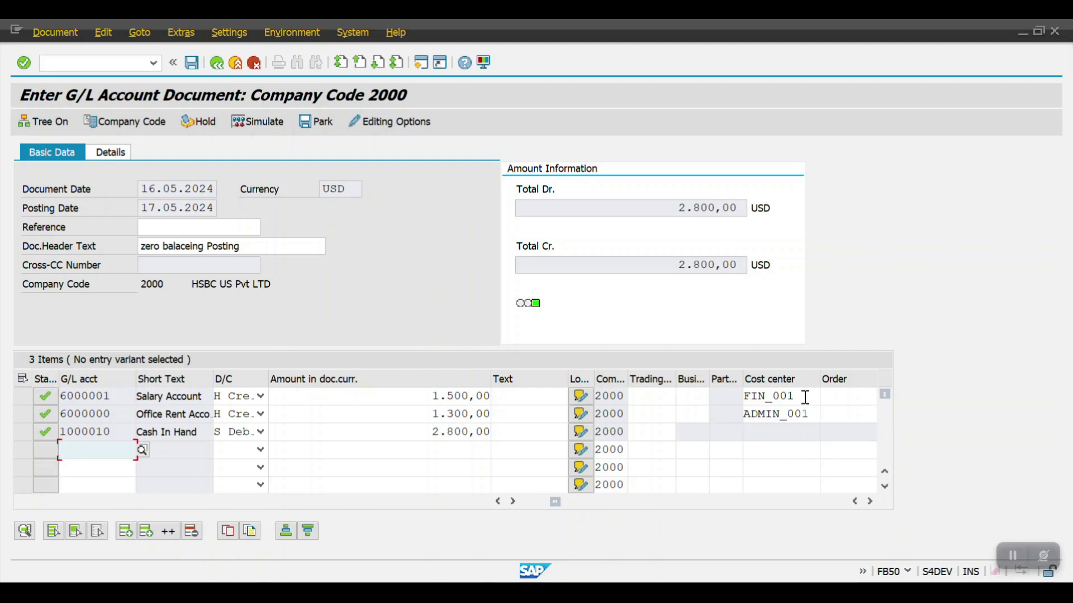
Post the balanced G/L document as 100000005 and open it for display.
left_click(27, 434)
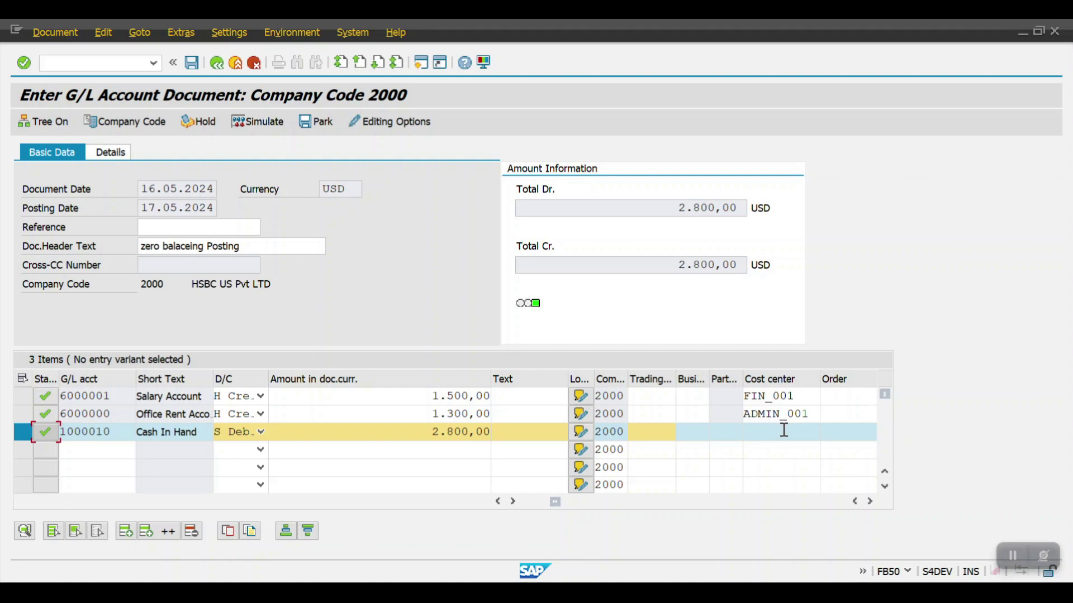
left_click(21, 436)
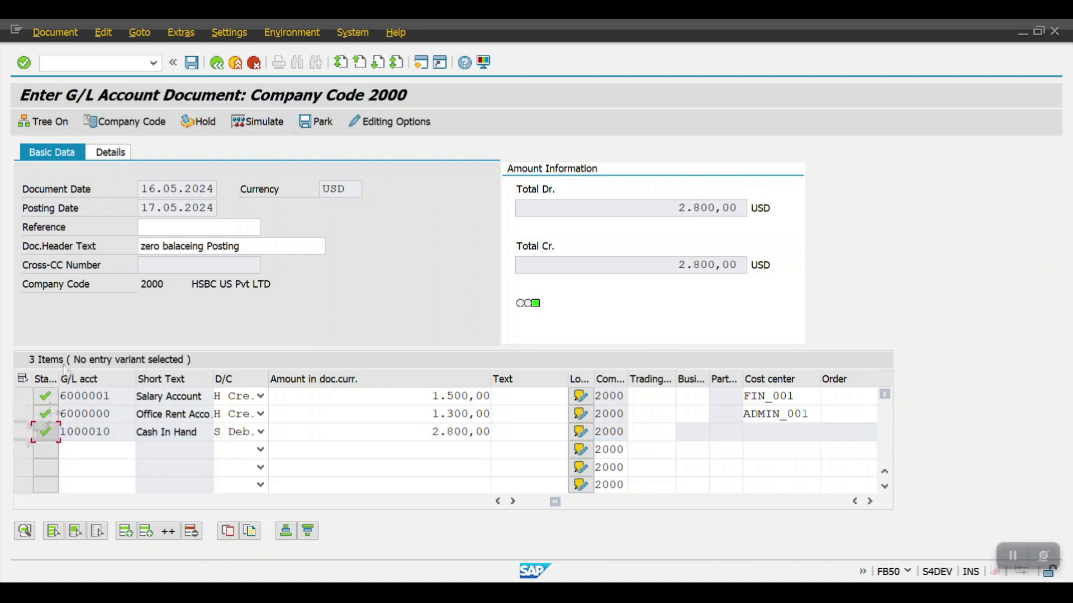
left_click(190, 63)
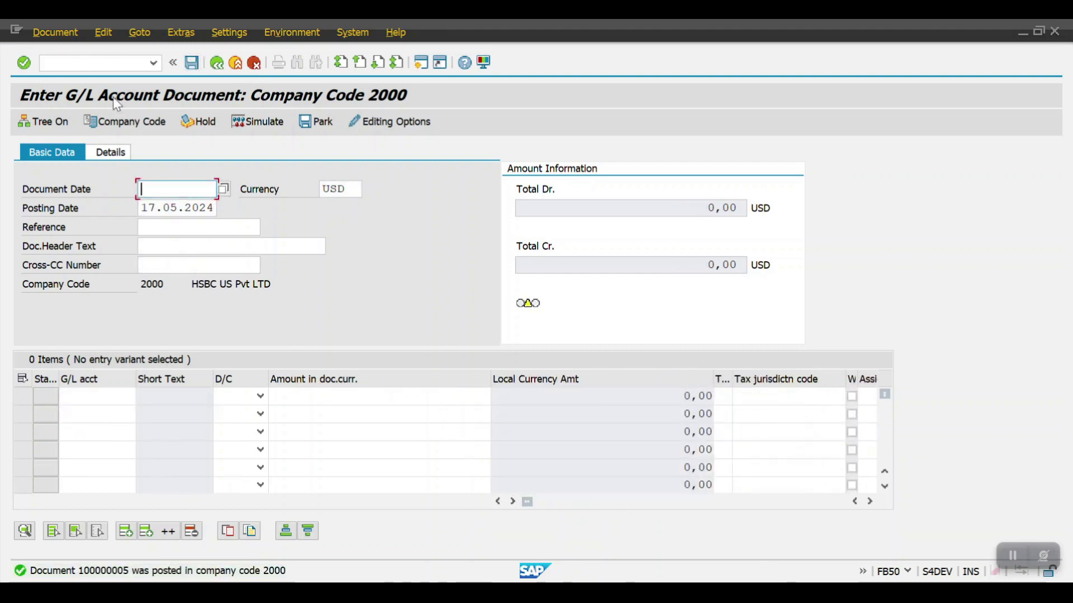
left_click(56, 32)
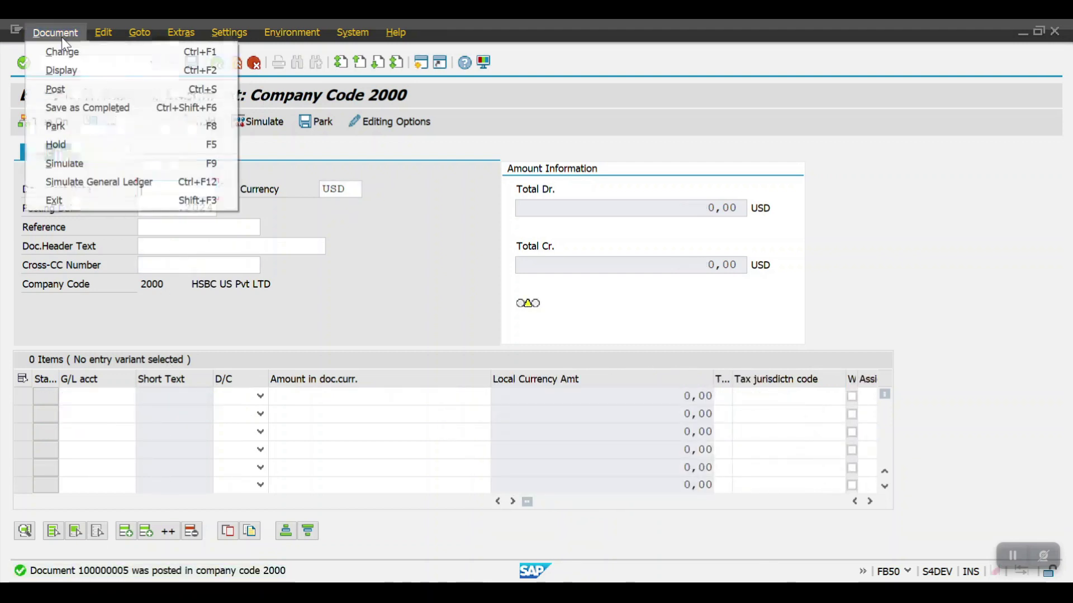
left_click(62, 84)
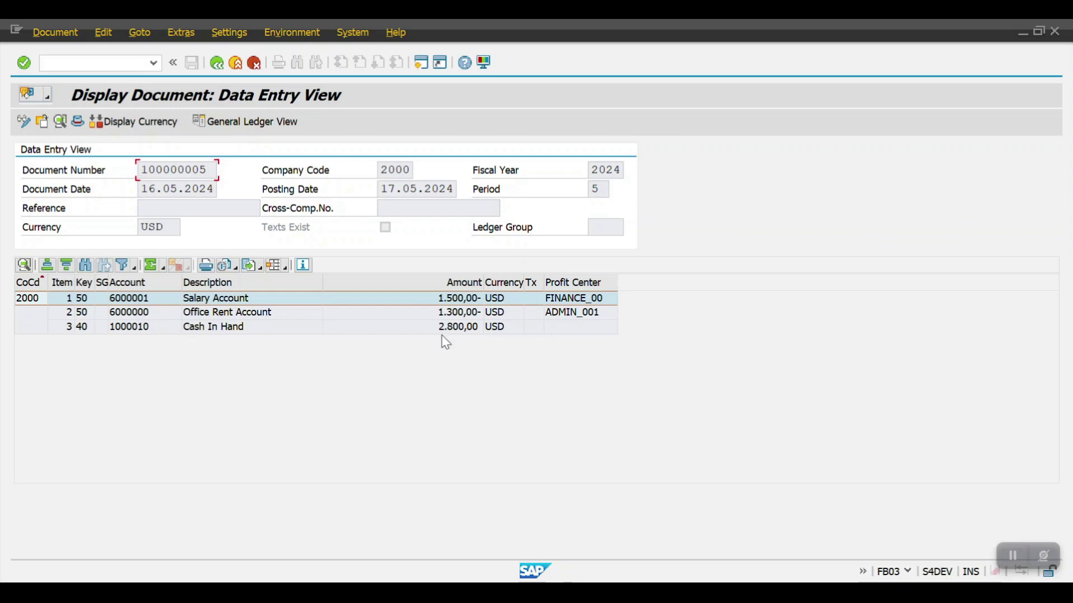
Show document 100000005's General Ledger View with its 1999998 zero-balance clearing lines.
left_click(571, 329)
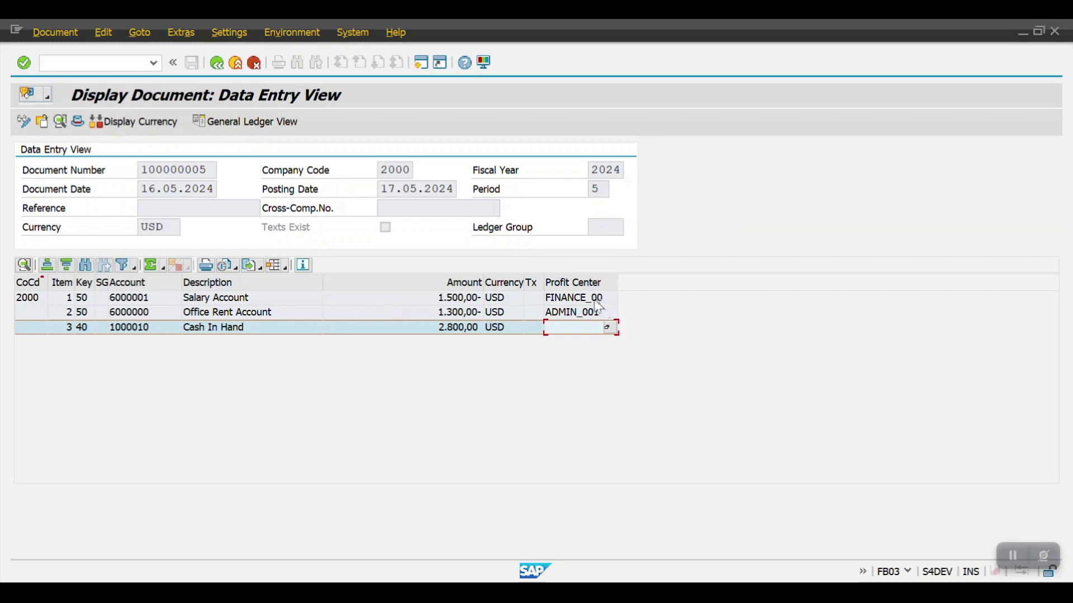
left_click(236, 126)
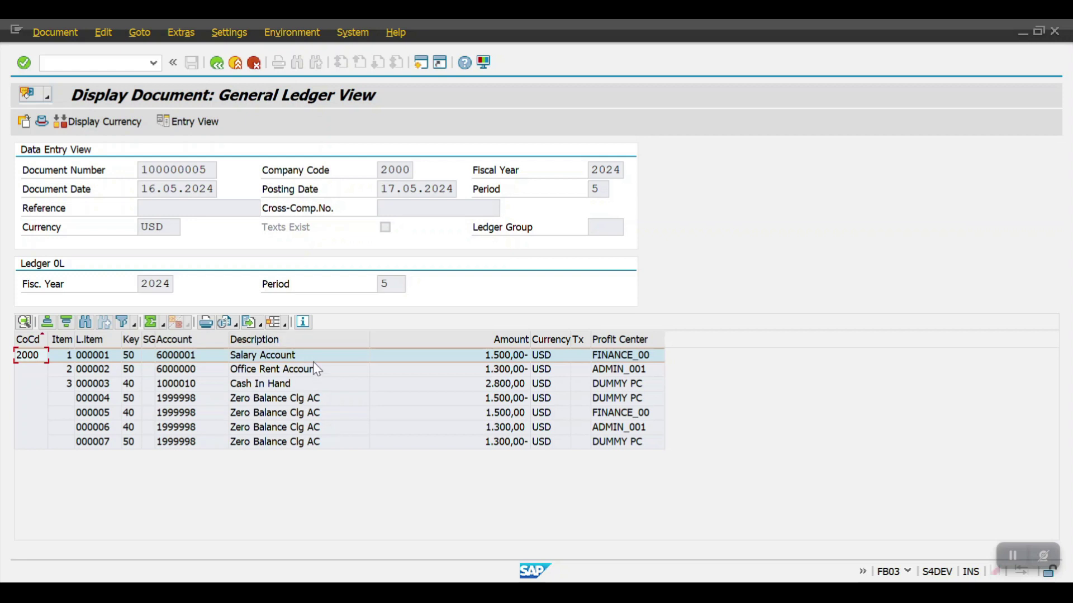
Sort the general ledger line items ascending by Profit Center.
left_click(311, 340)
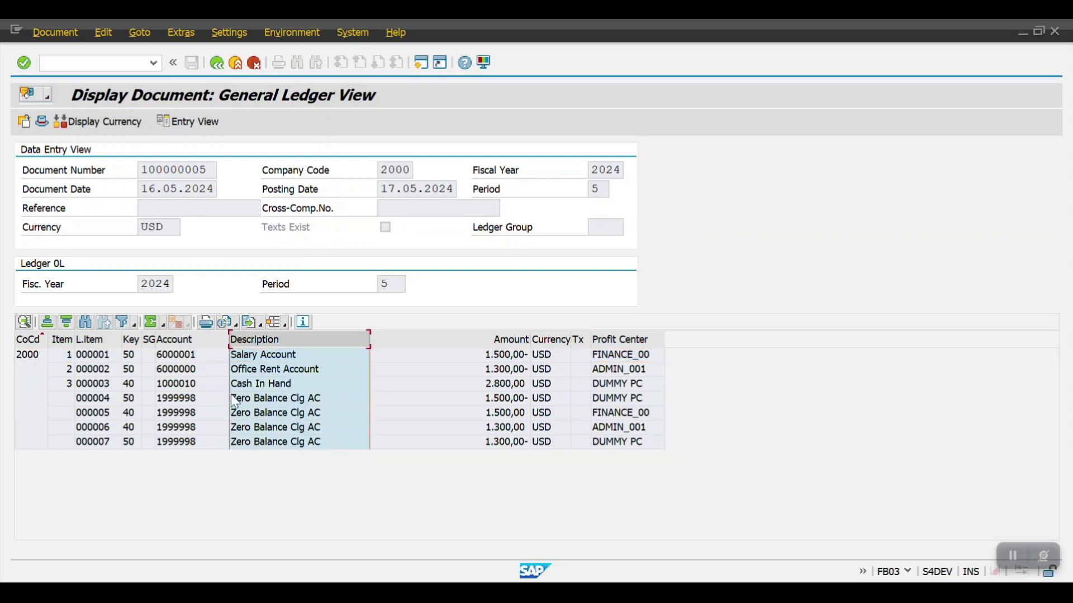
left_click(273, 400)
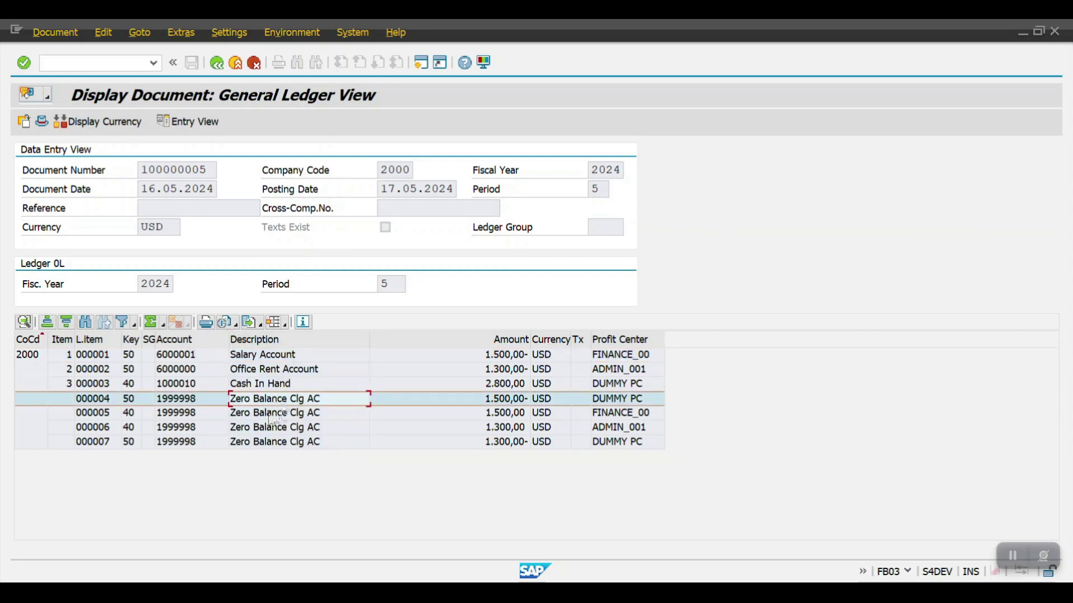
left_click(610, 339)
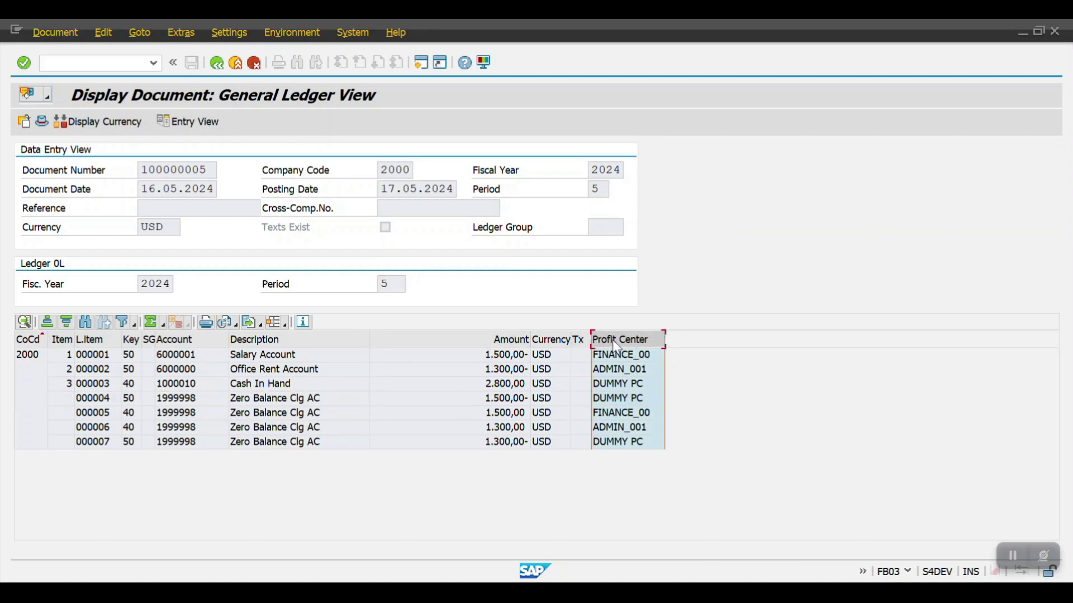
left_click(47, 323)
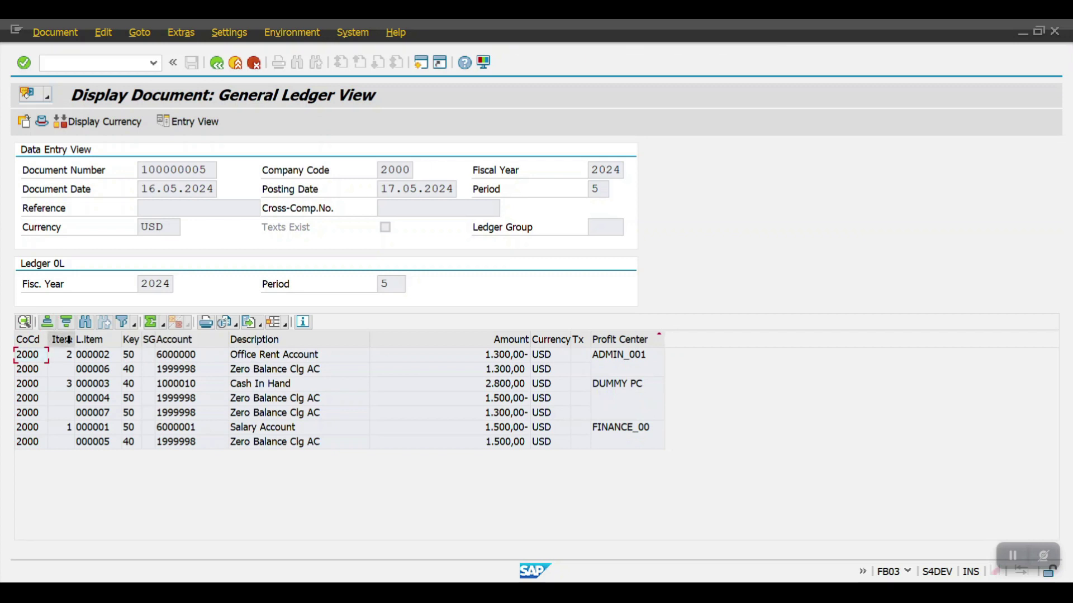
Match the 1.300,00- rent line to its 1.300,00 clearing line and the Cash In Hand line.
left_click(504, 359)
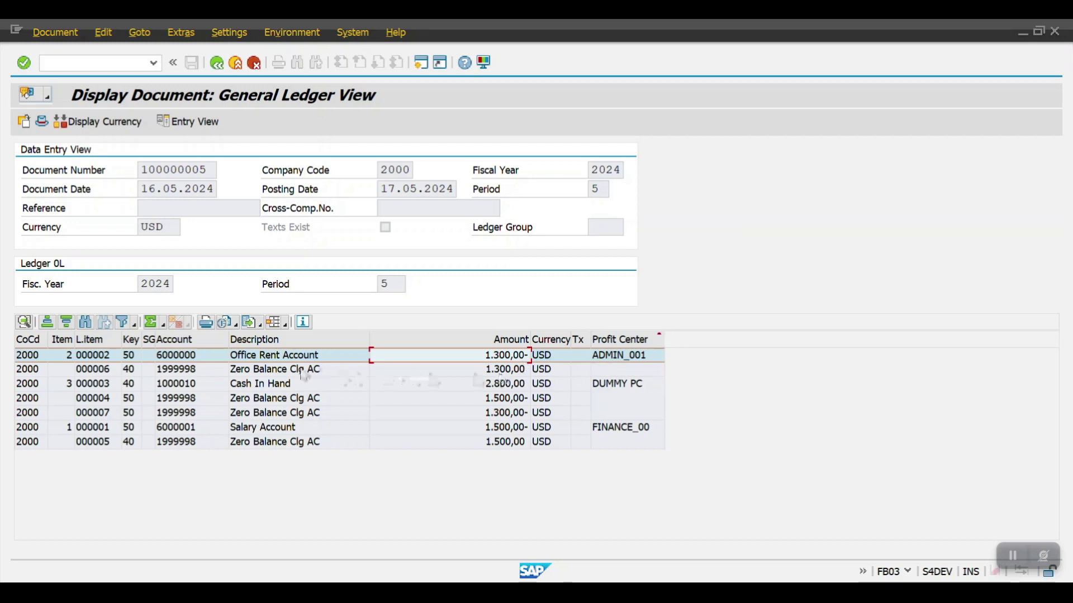
left_click(258, 371)
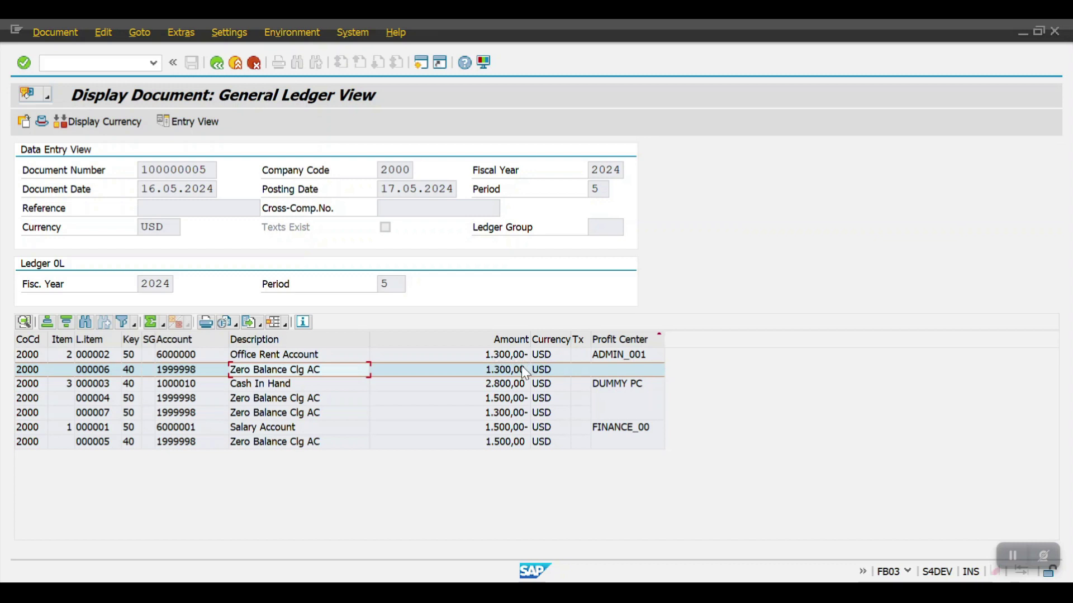
left_click(621, 369)
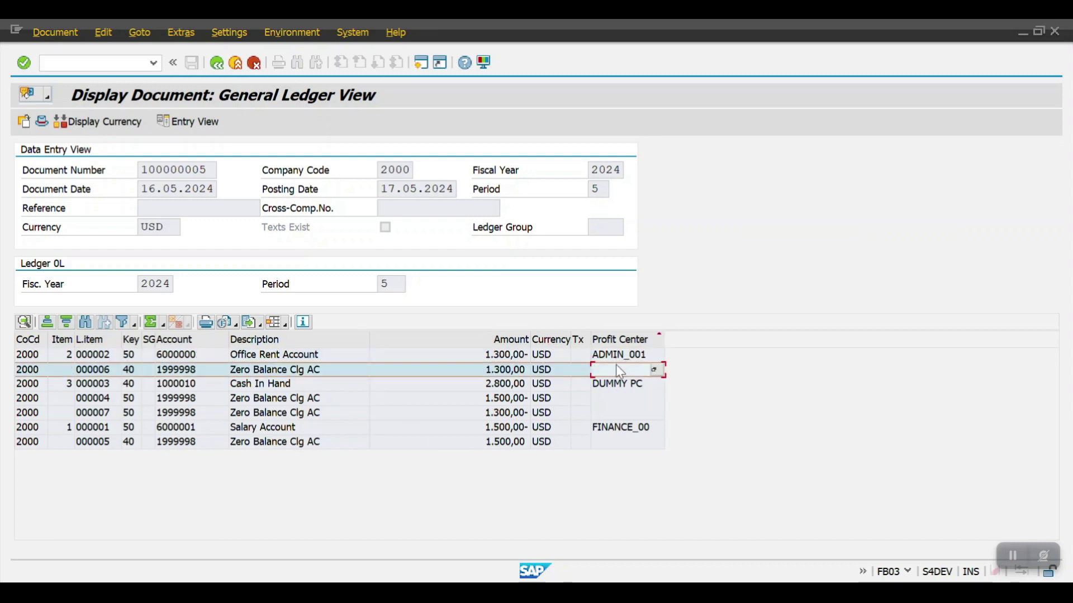
left_click(250, 384)
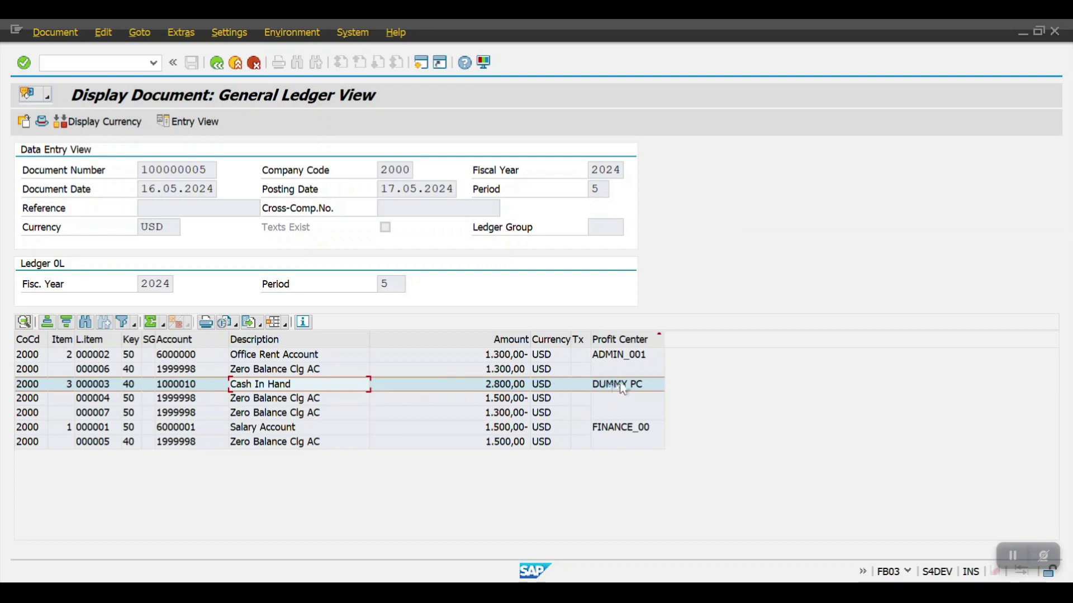
Compare clearing lines 000004 and 000007, then match the Salary Account to clearing line 000005.
left_click(278, 399)
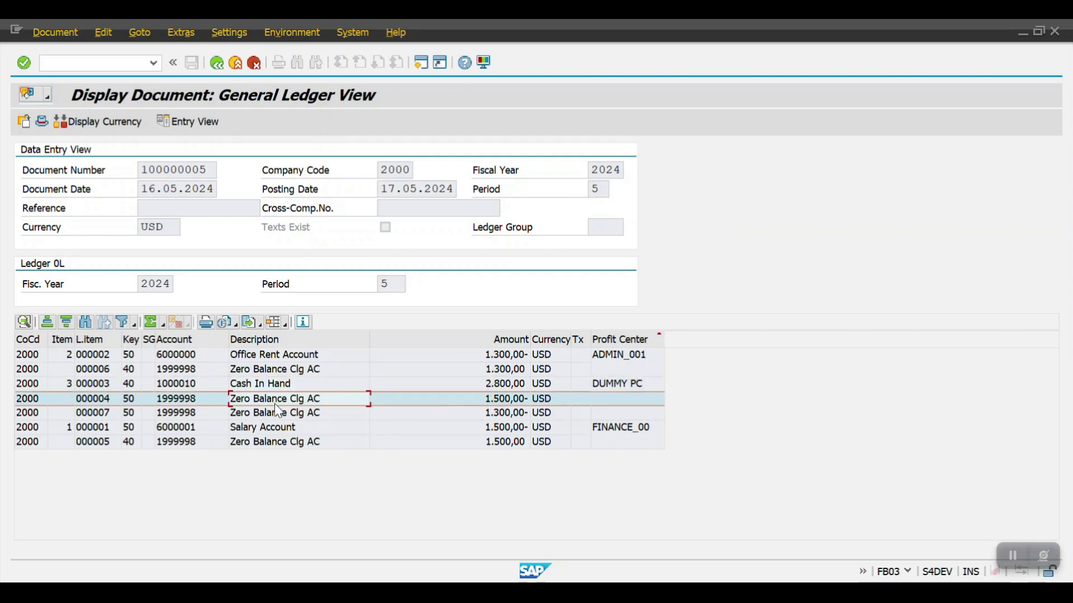
left_click(281, 412)
left_click(280, 400)
left_click(282, 411)
left_click(286, 400)
double_click(311, 400)
left_click(244, 430)
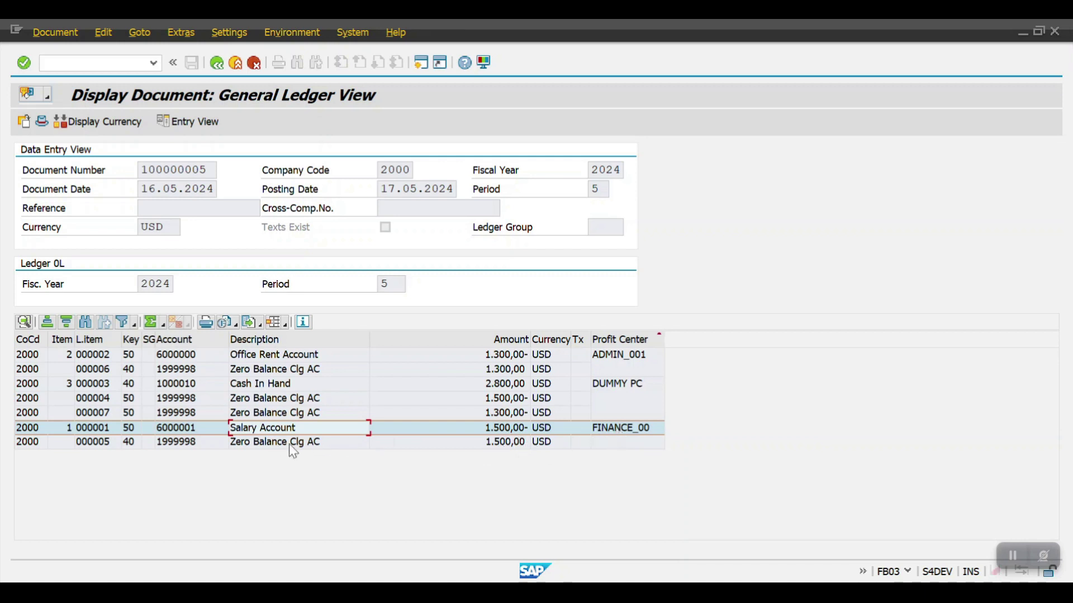
left_click(247, 444)
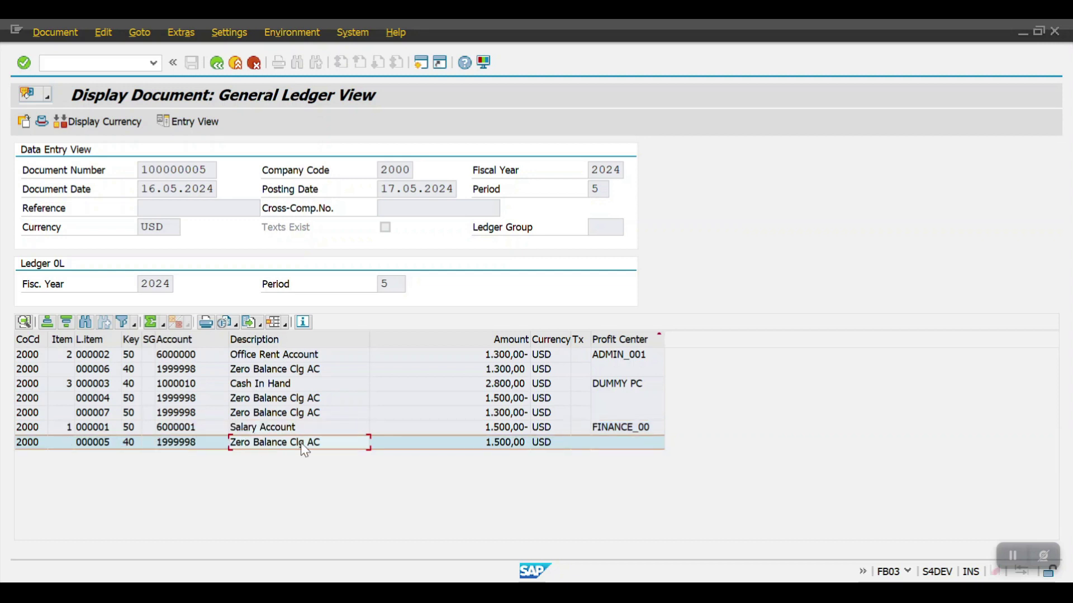